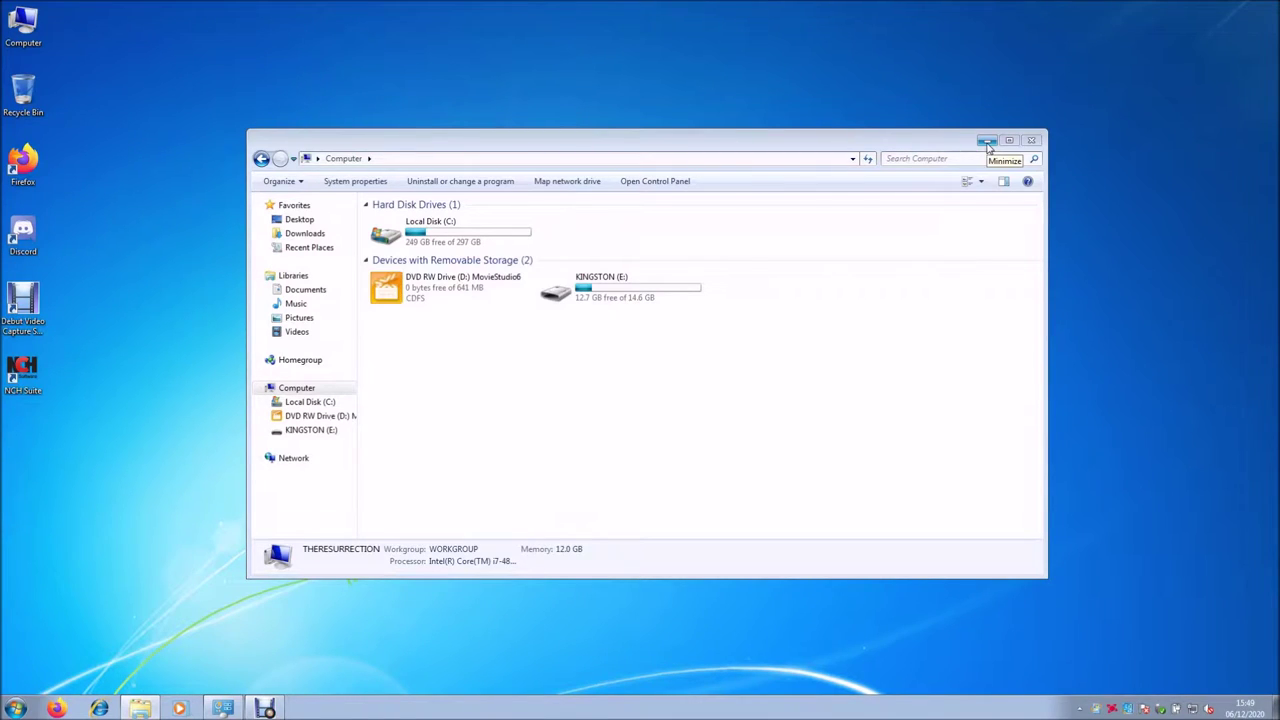
Step: Run AUTI386.EXE from the MovieStudio6 disc and start installing the Vegas Movie Studio software
click(585, 285)
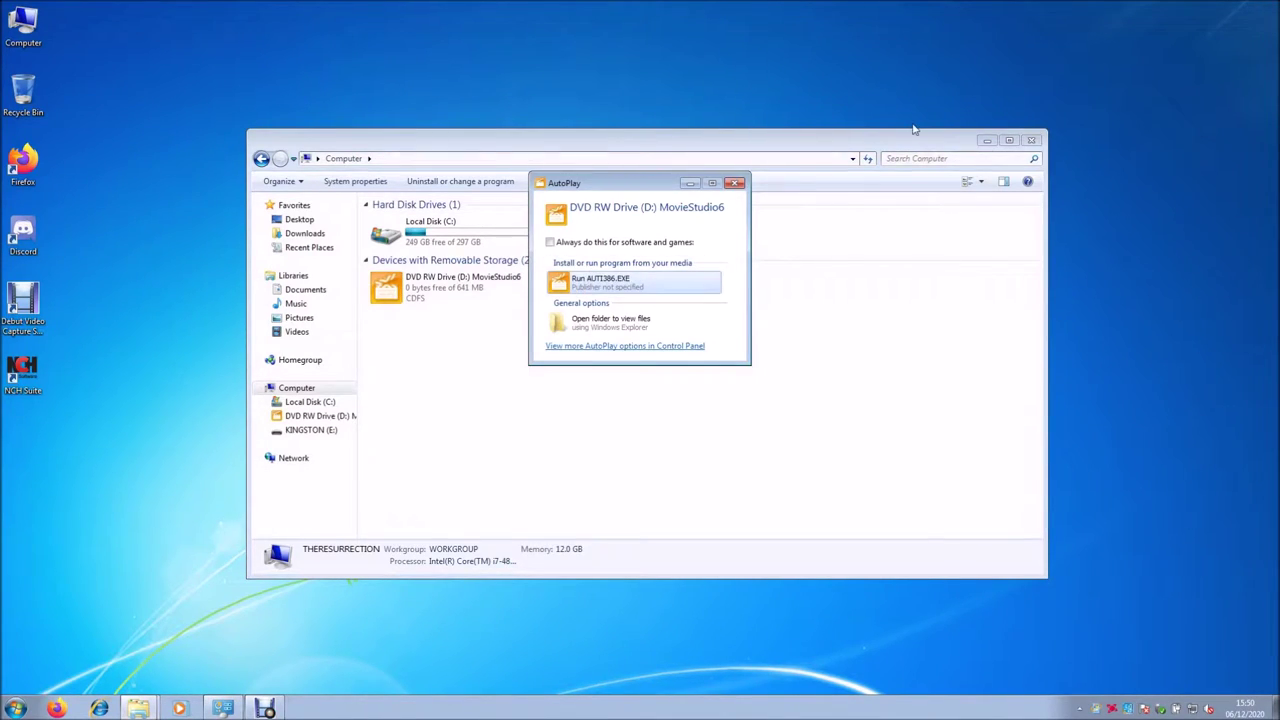
click(988, 142)
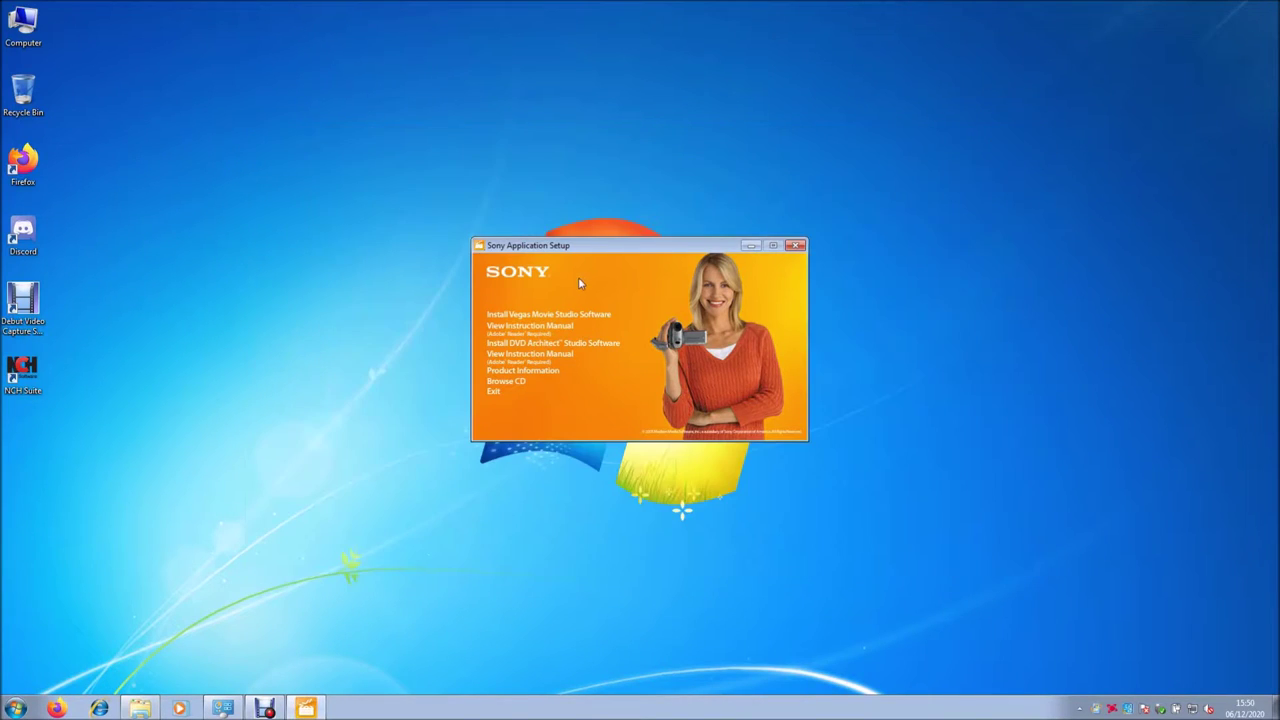
click(519, 316)
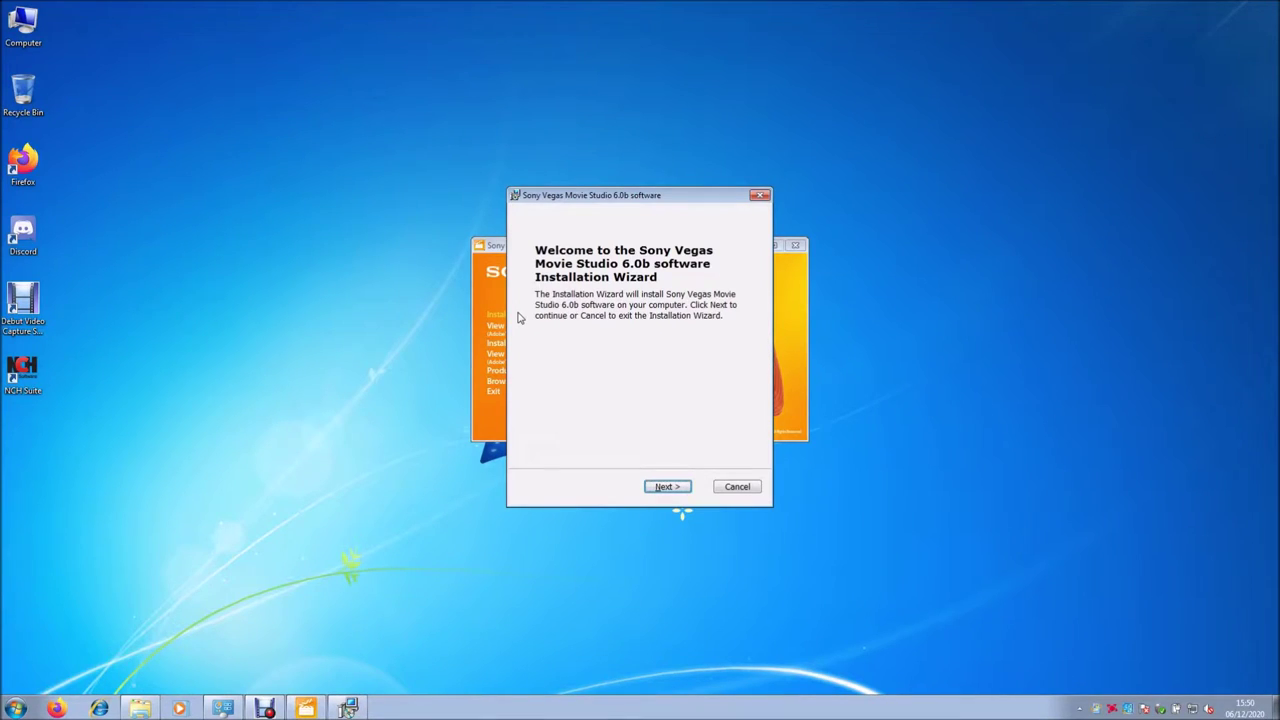
Step: Accept the license agreement and install Vegas Movie Studio 6.0b to the default paths with a desktop shortcut
key(Return)
click(509, 432)
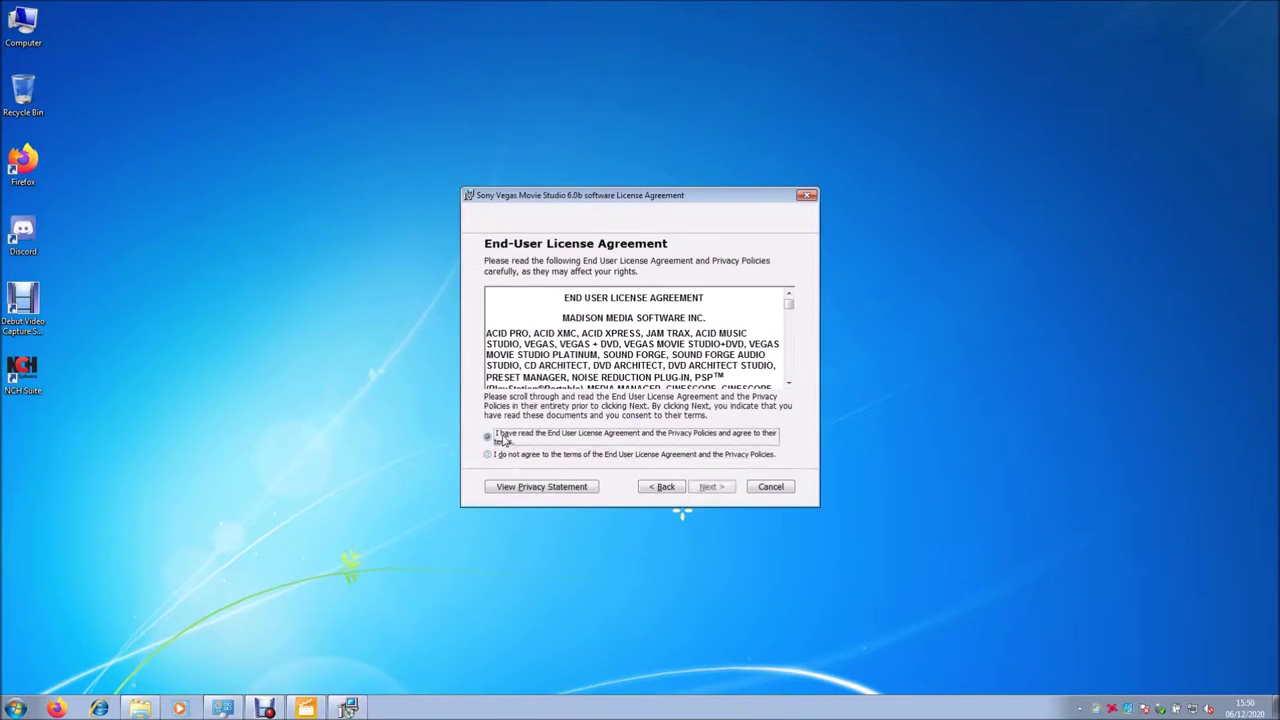
click(707, 486)
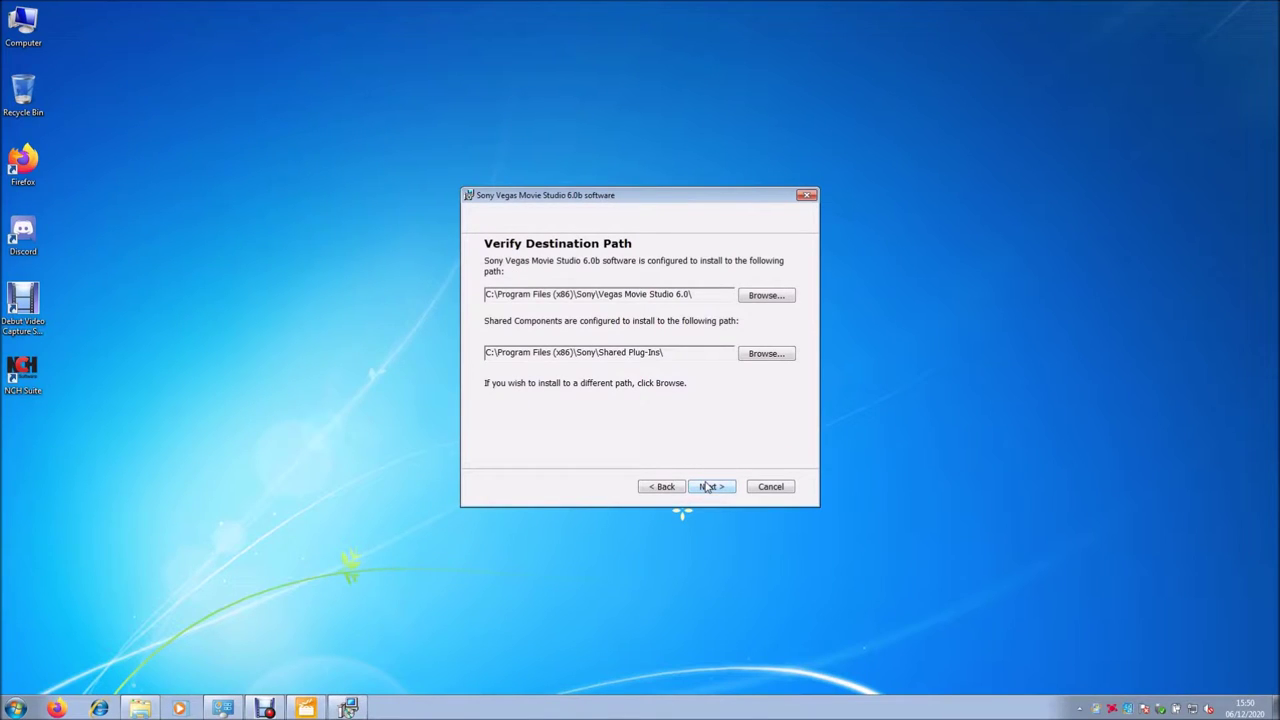
click(707, 486)
click(542, 452)
click(722, 487)
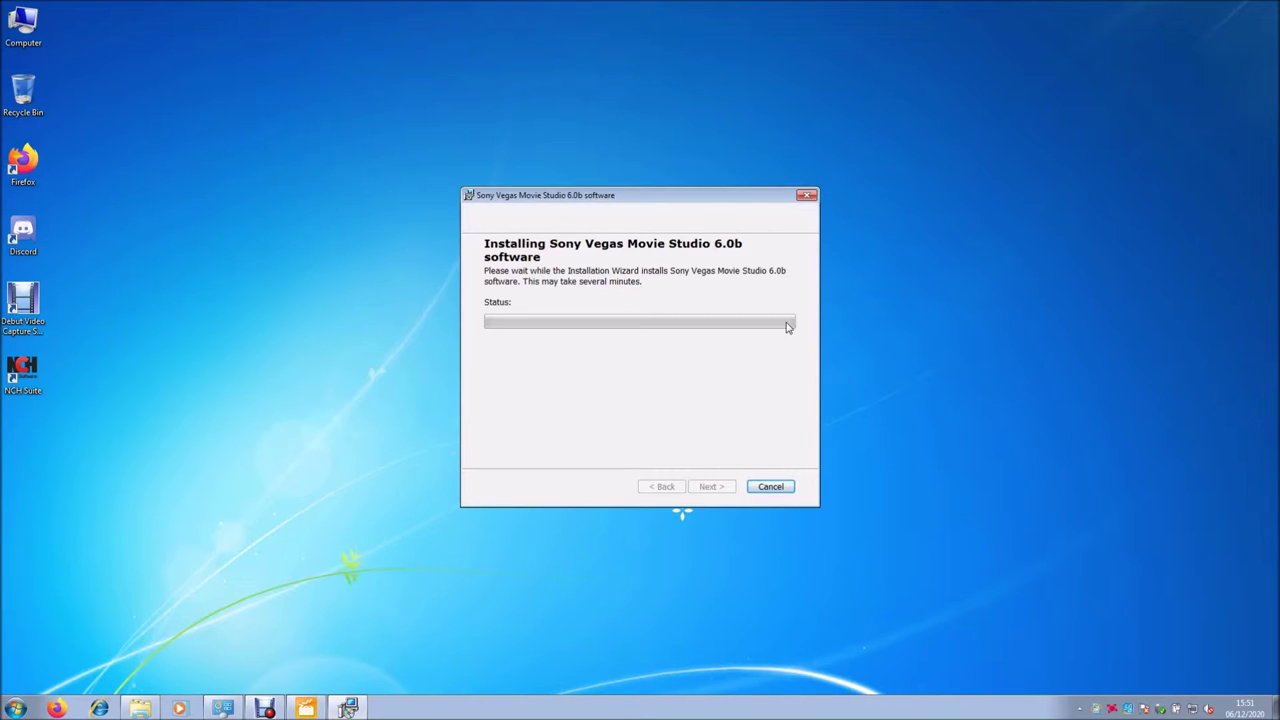
click(265, 708)
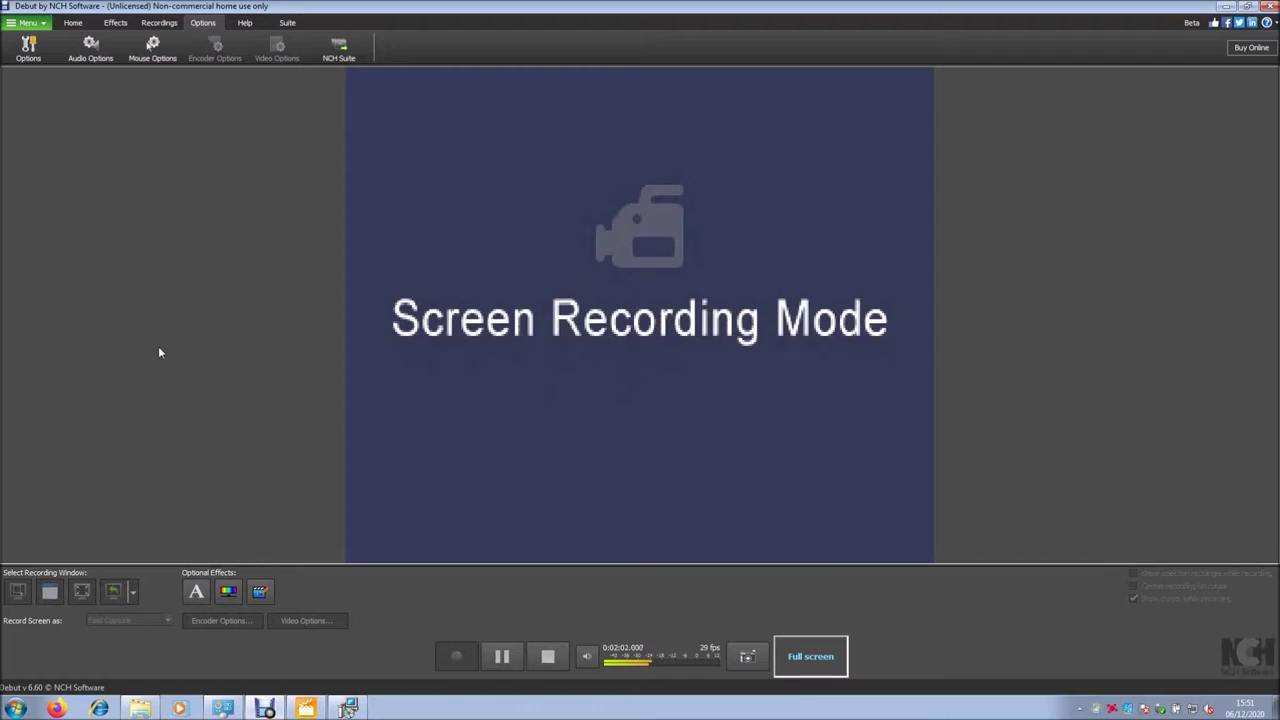
click(70, 24)
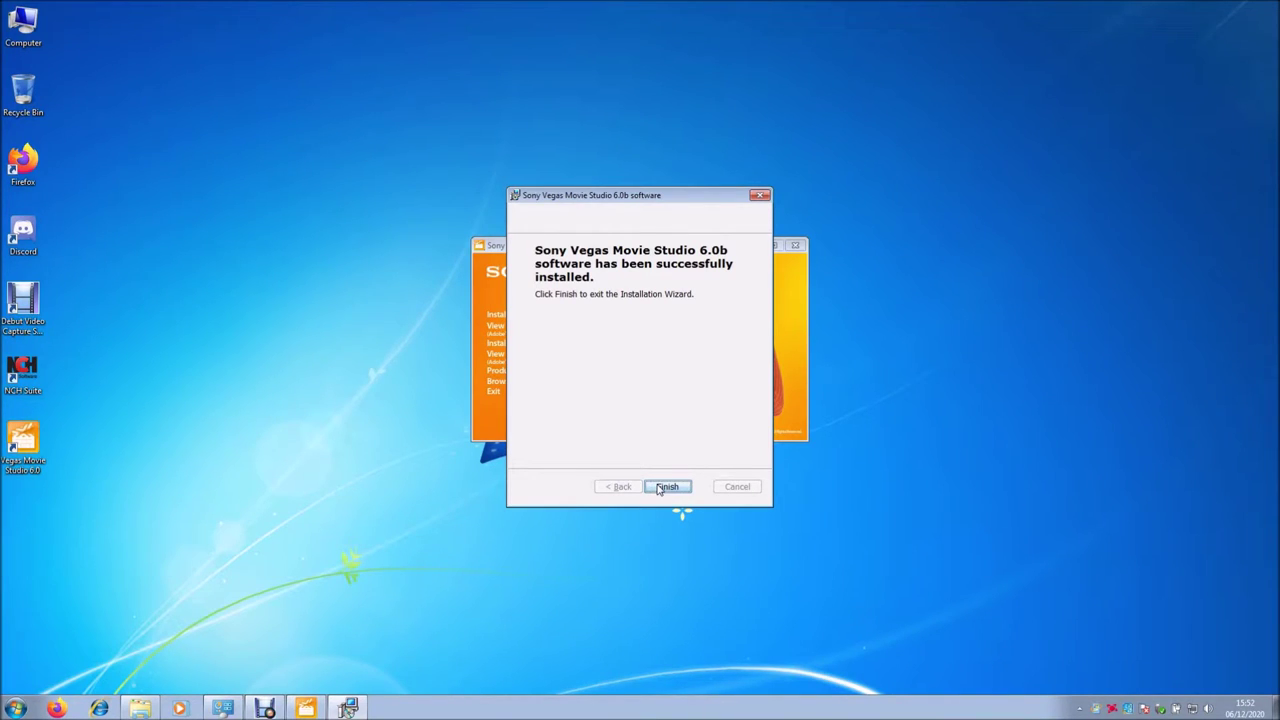
Step: Finish the Vegas Movie Studio wizard and install DVD Architect Studio 3.0b to its default path without a desktop shortcut, accepting the license agreement
click(667, 487)
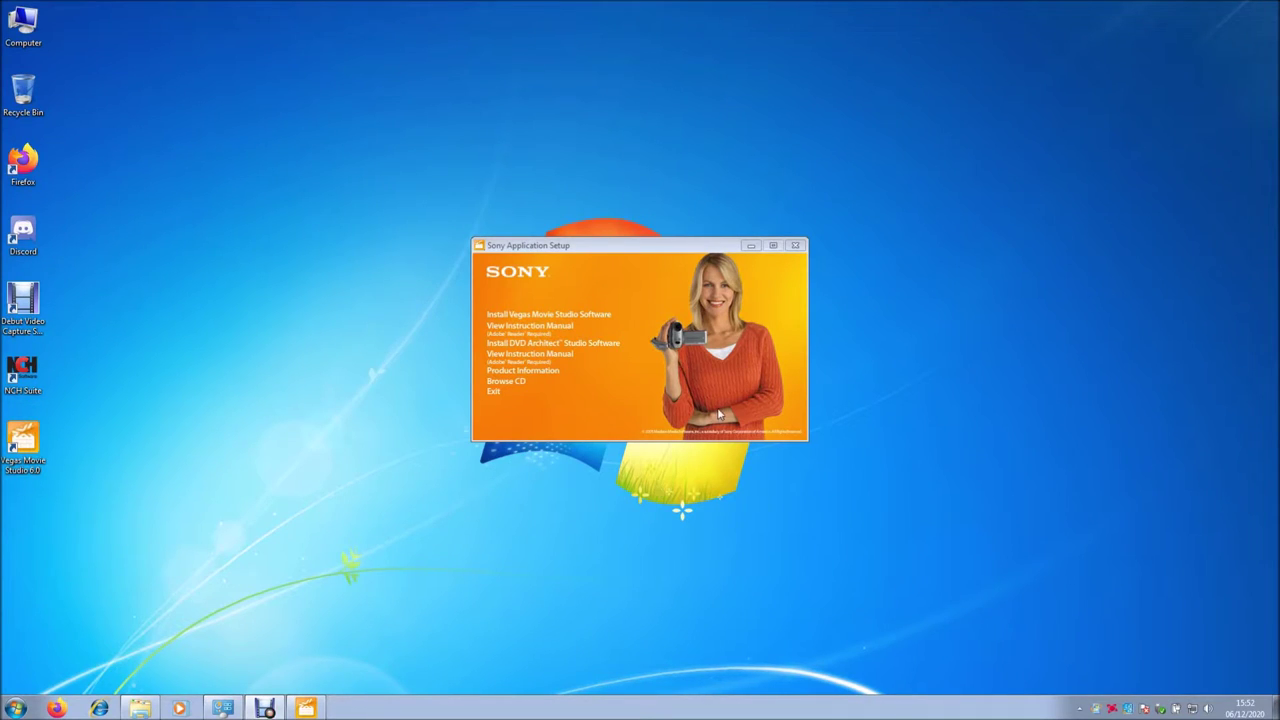
click(604, 341)
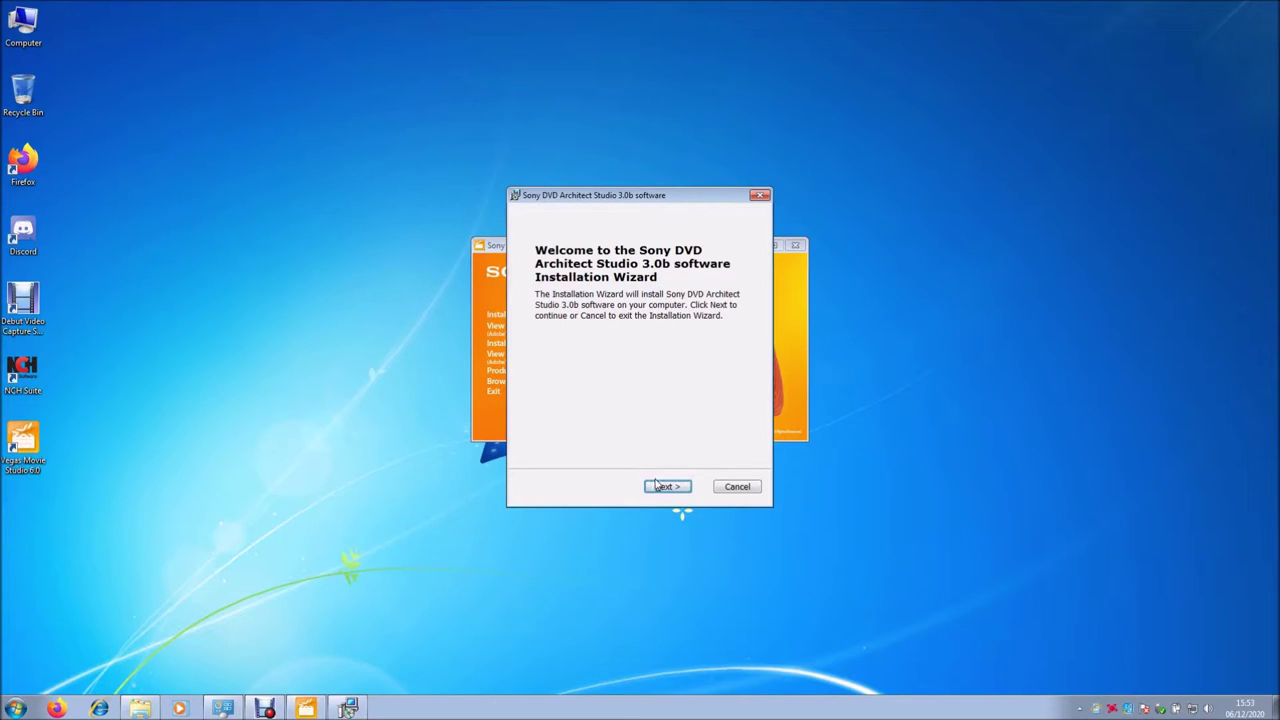
click(659, 485)
click(567, 440)
click(710, 490)
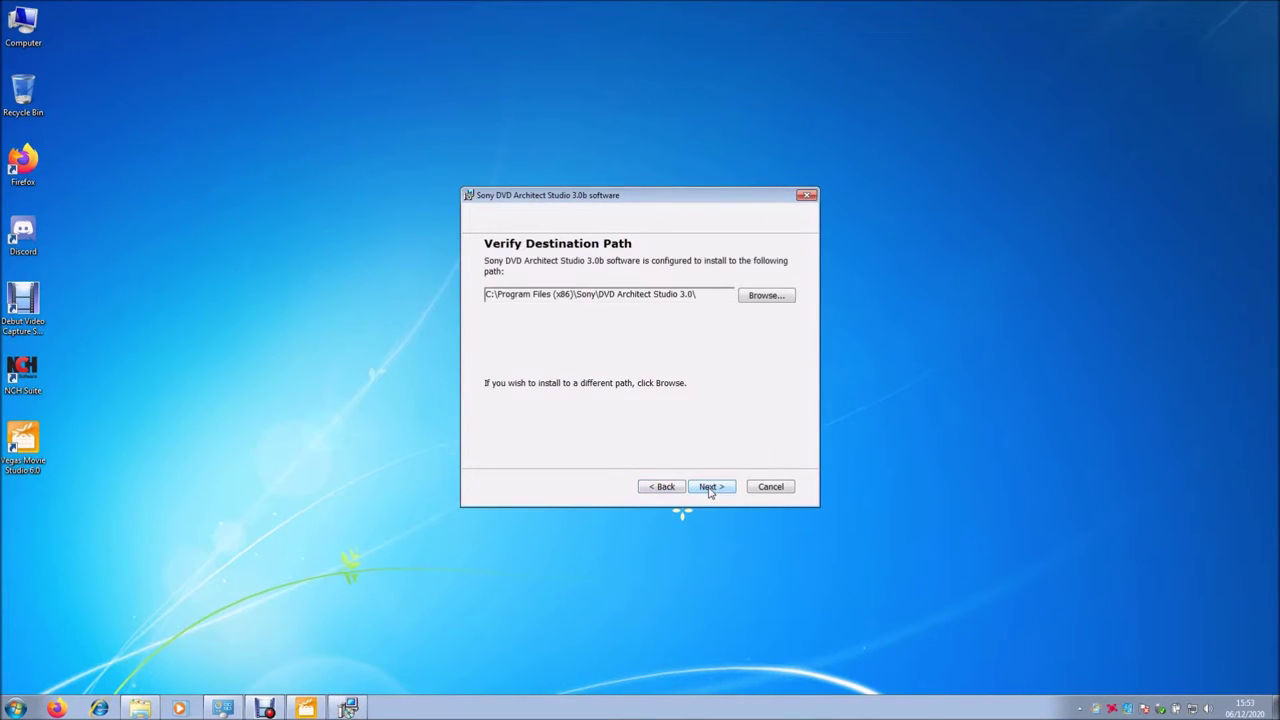
click(710, 488)
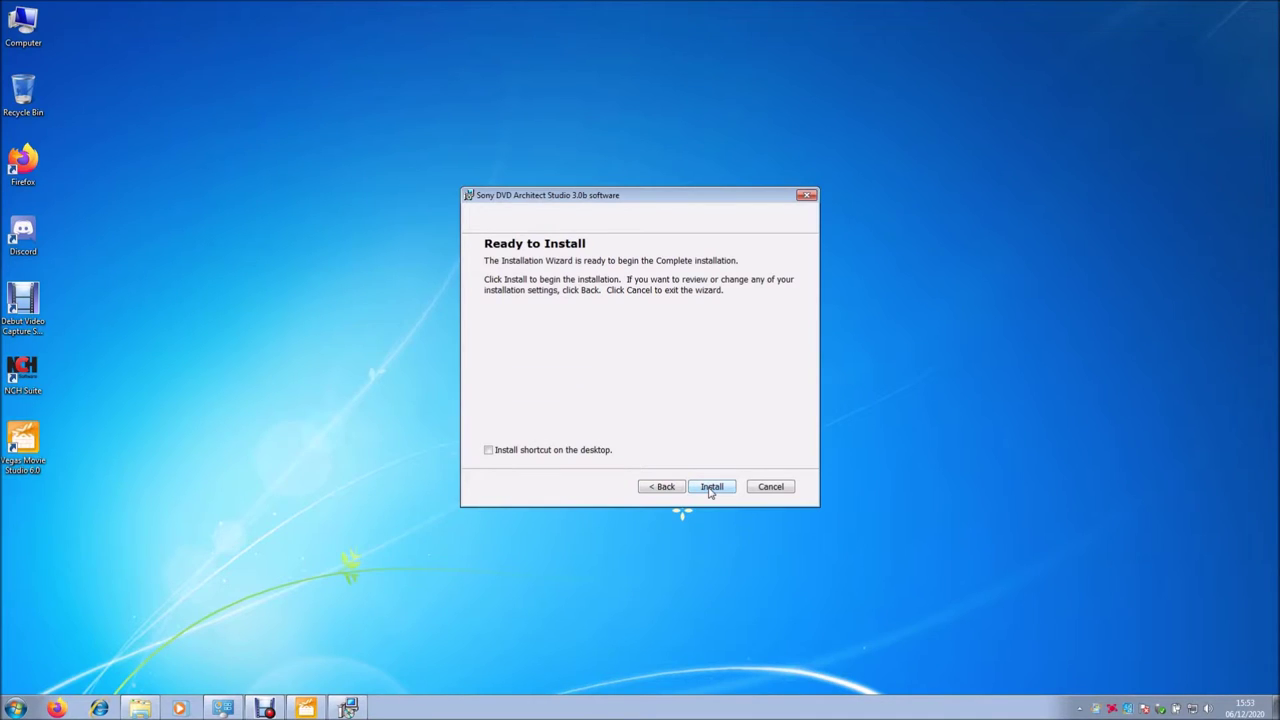
click(710, 489)
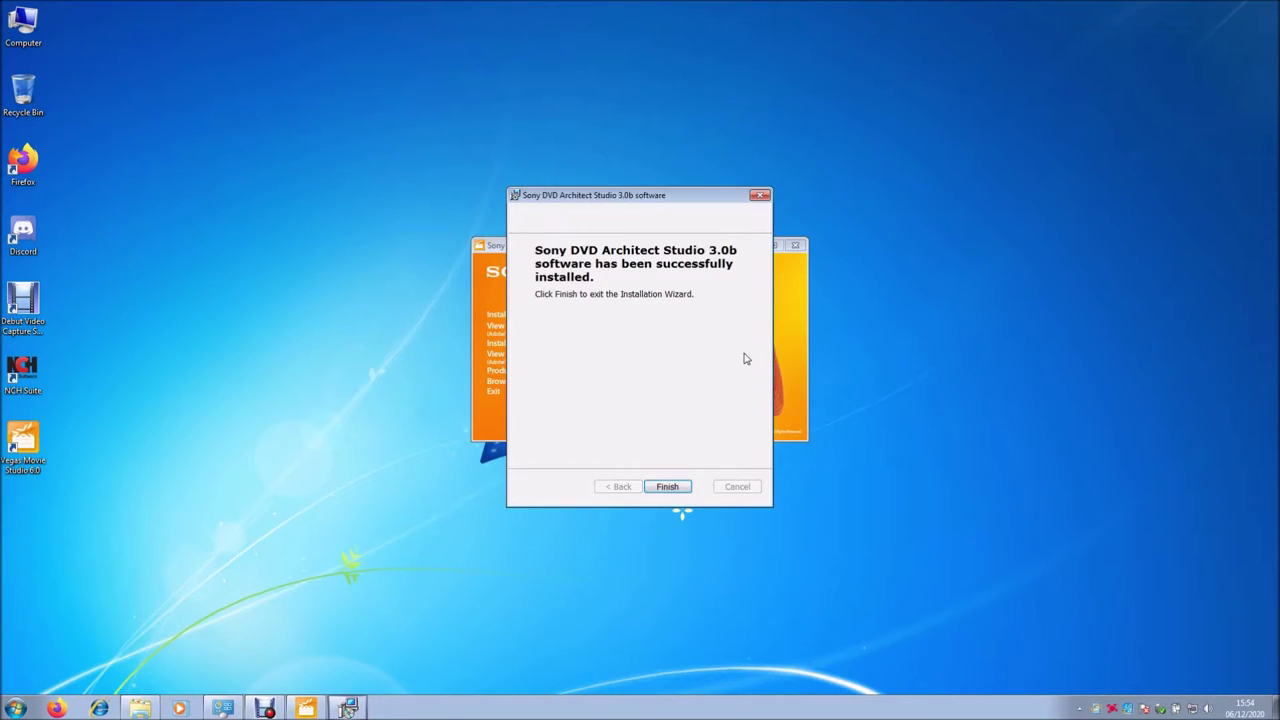
click(667, 488)
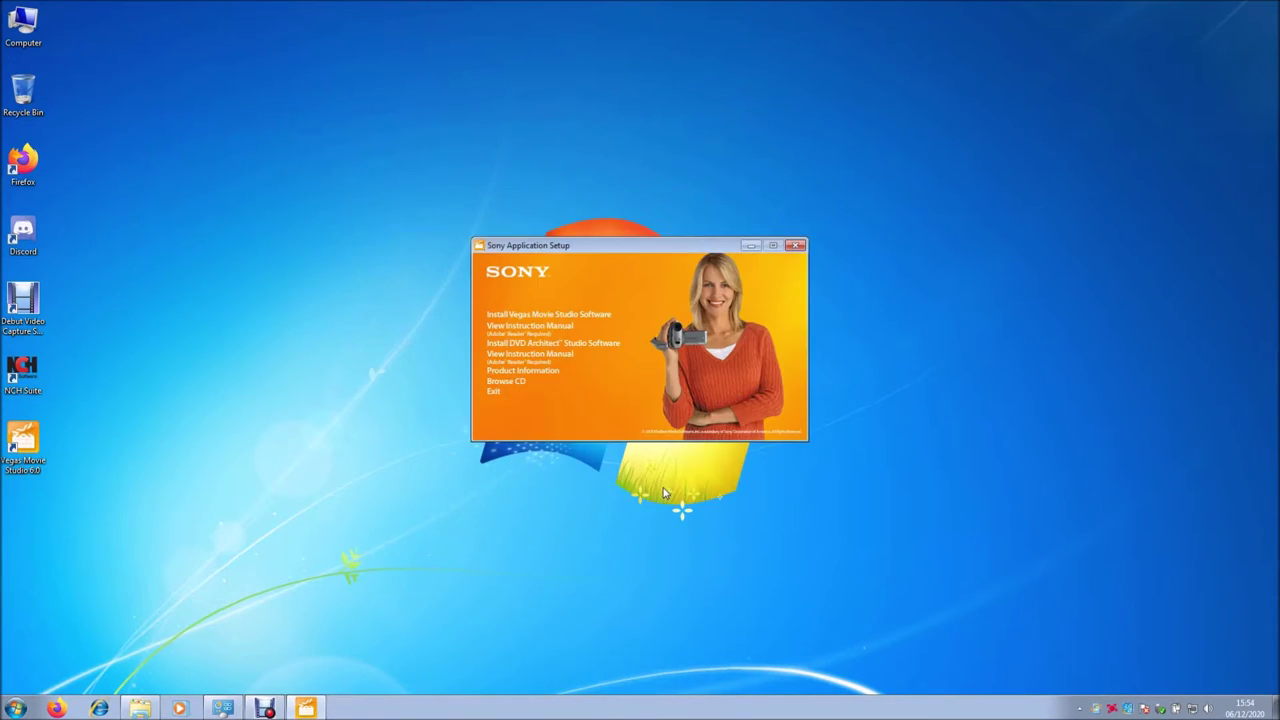
Step: Exit the Sony Application Setup and eject the MovieStudio6 disc from the DVD RW Drive (D:)
click(494, 392)
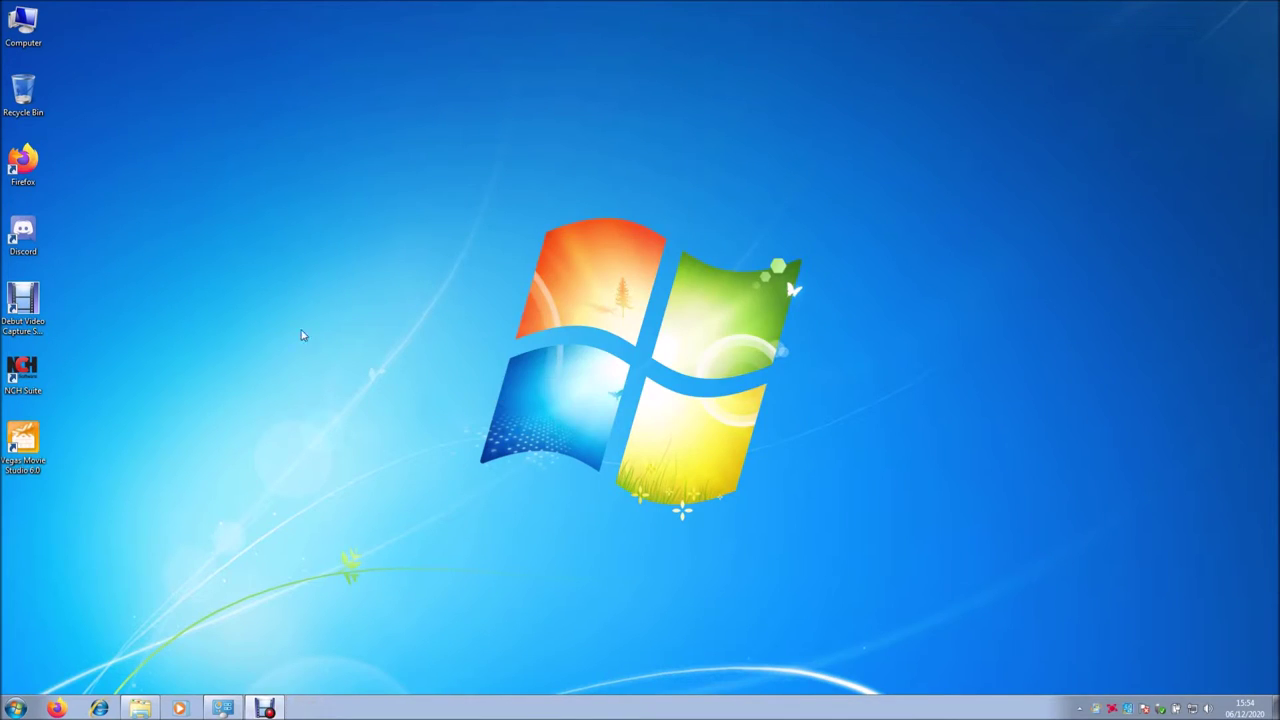
double_click(7, 34)
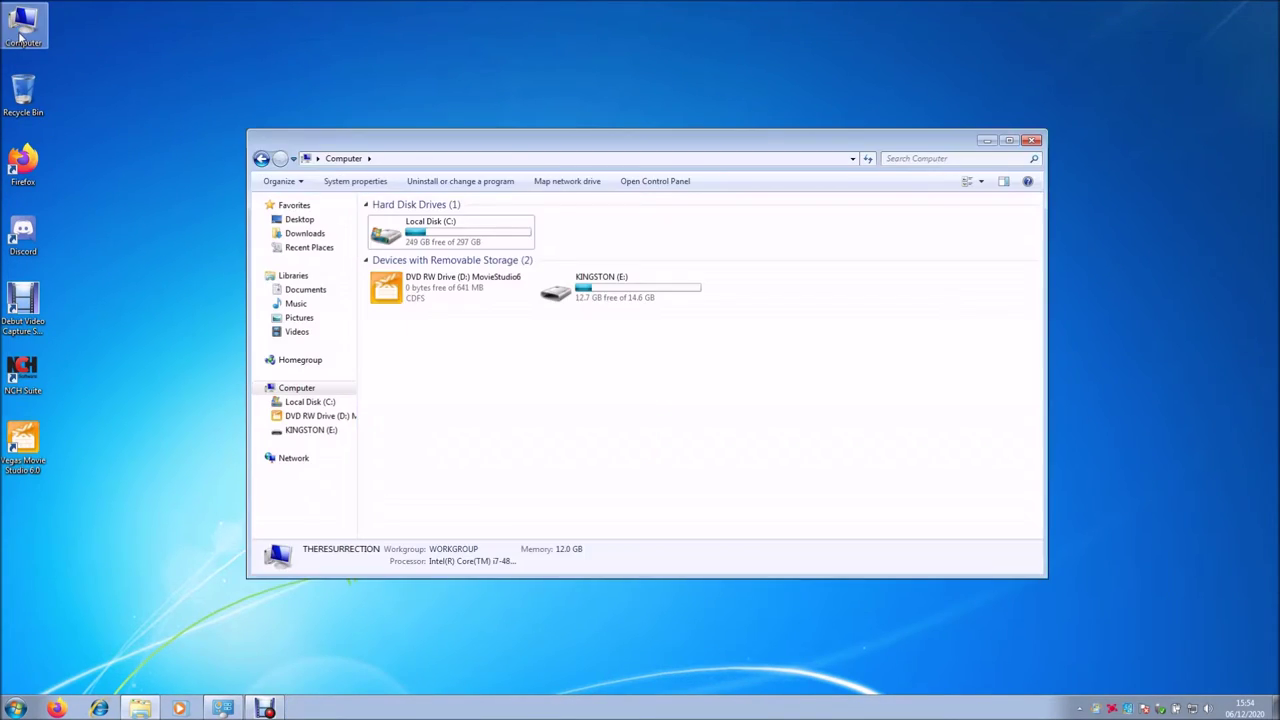
right_click(476, 283)
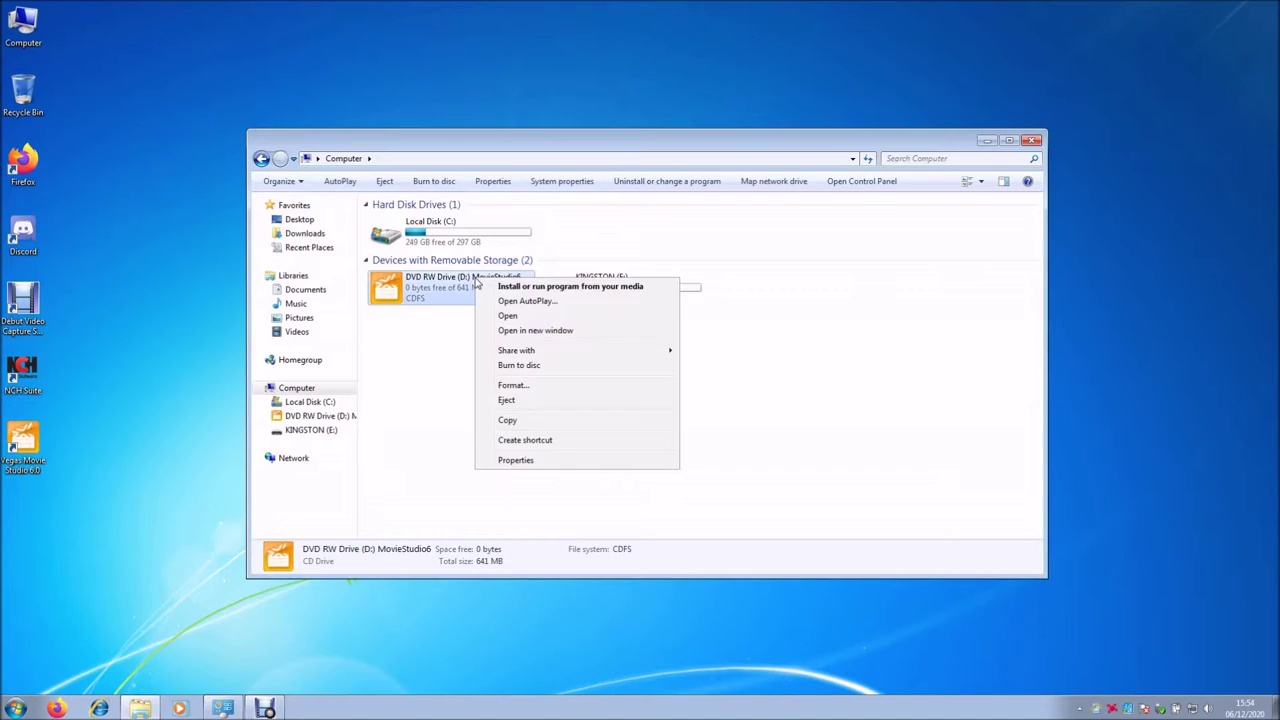
click(515, 401)
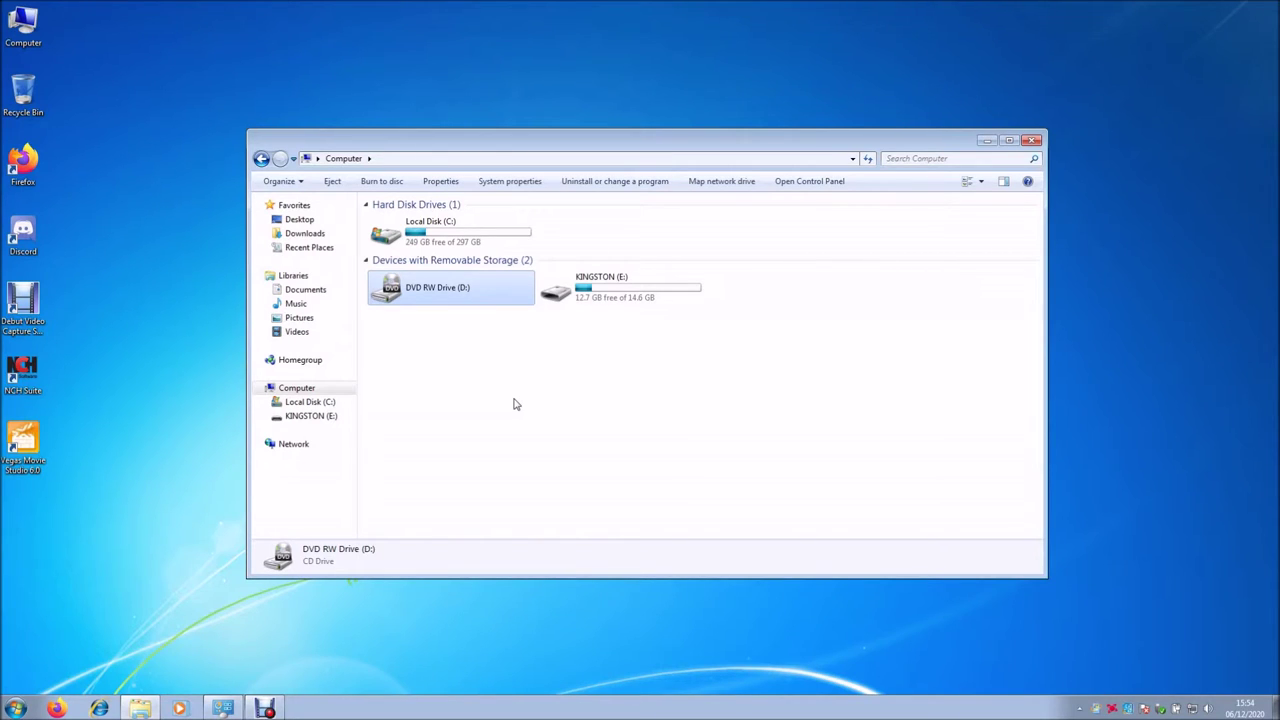
click(265, 706)
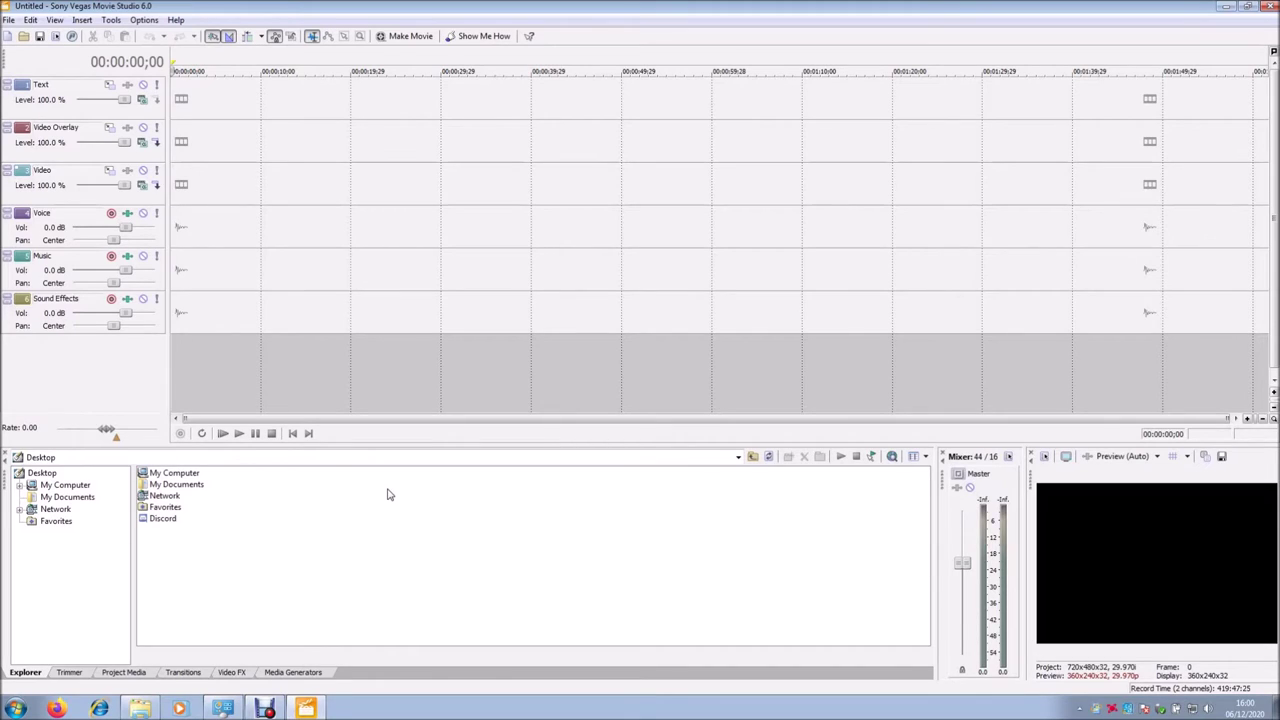
Step: Try to import SONG2 into the project media from the "videos for editing" folder in the Videos library
click(9, 21)
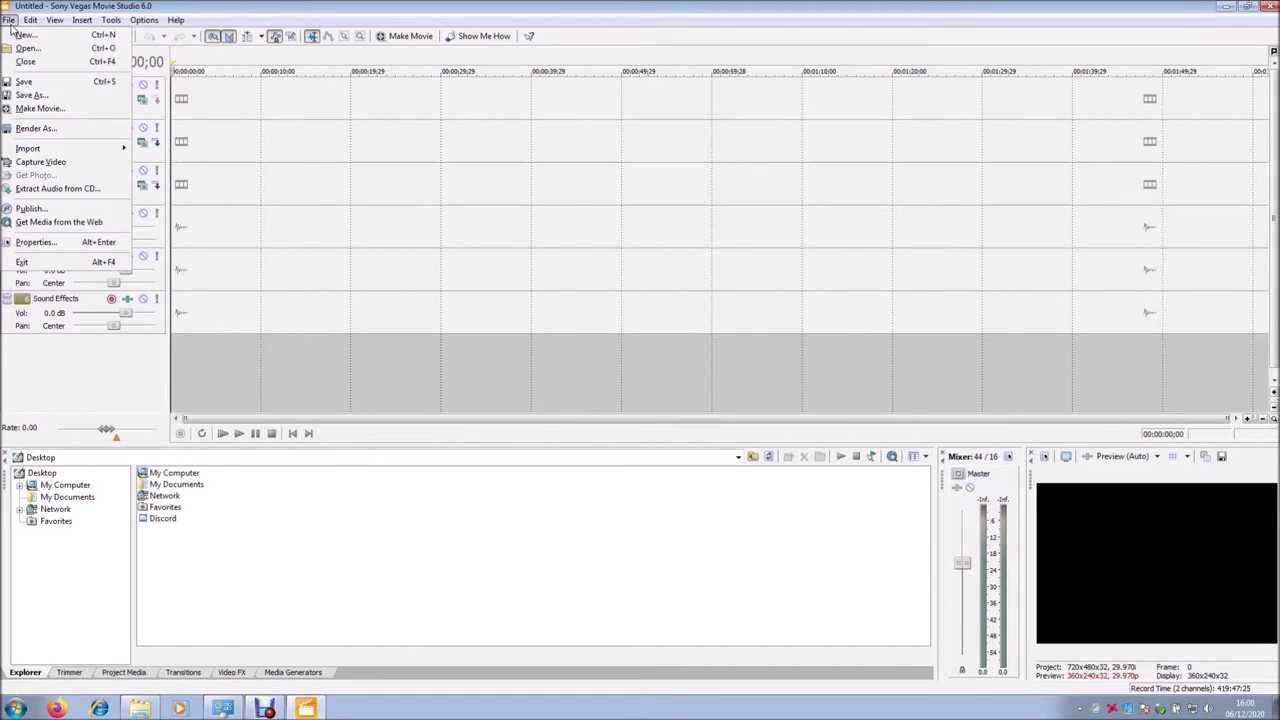
mouse_move(57, 152)
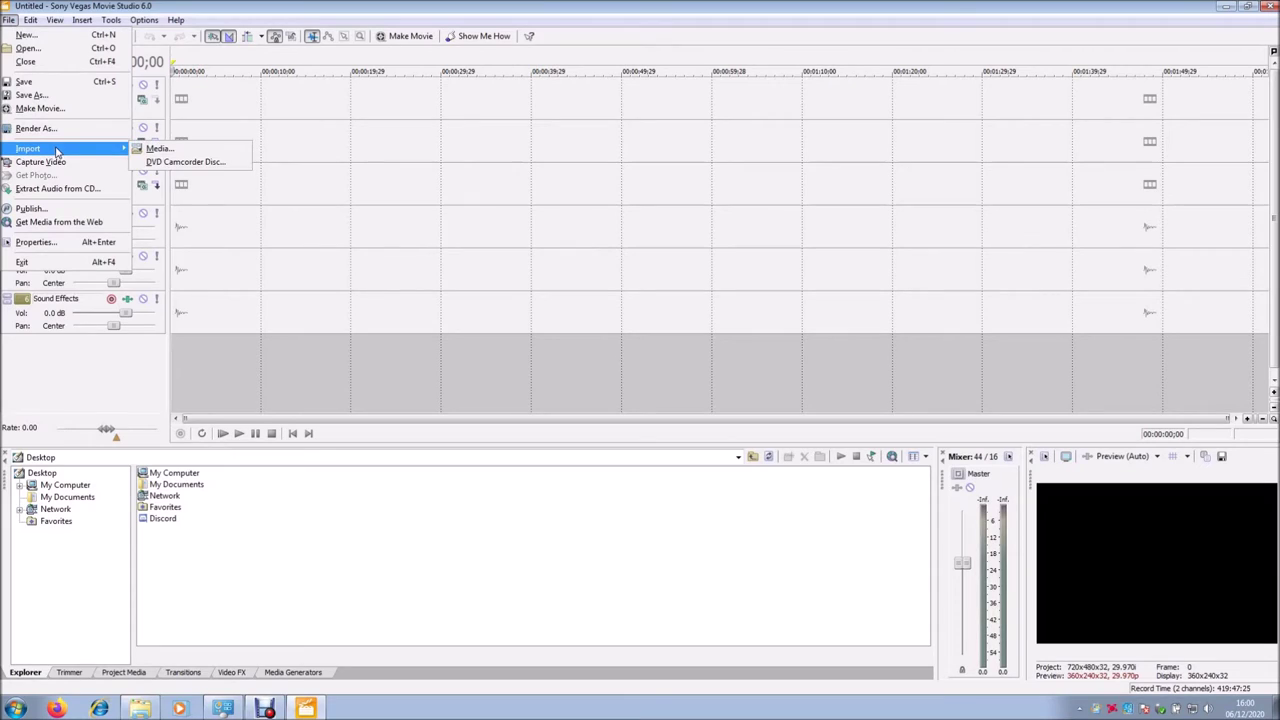
click(152, 152)
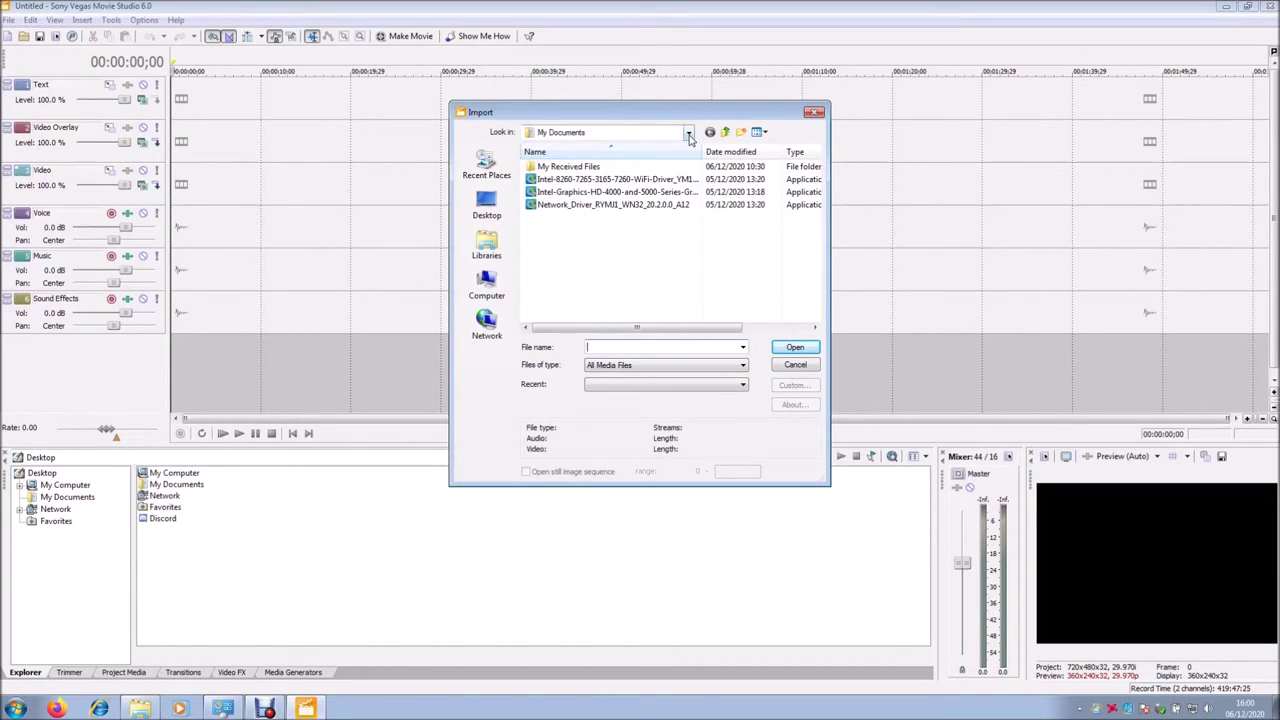
click(487, 247)
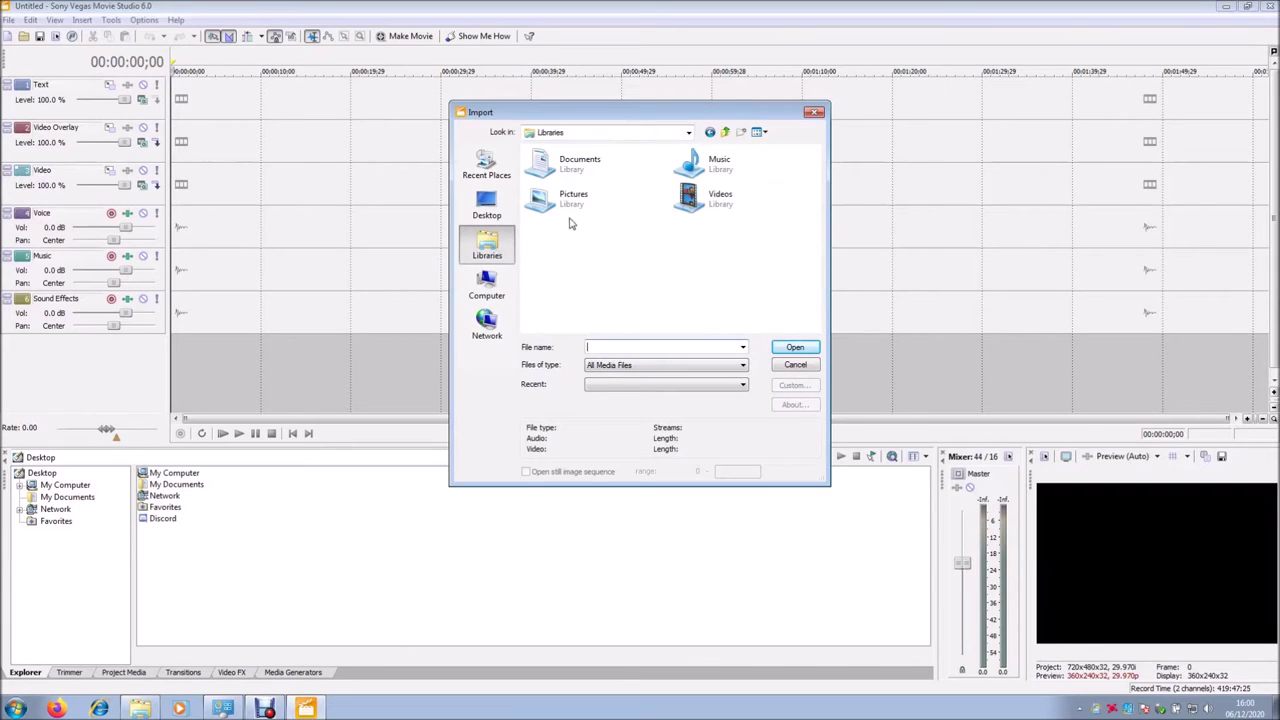
double_click(678, 200)
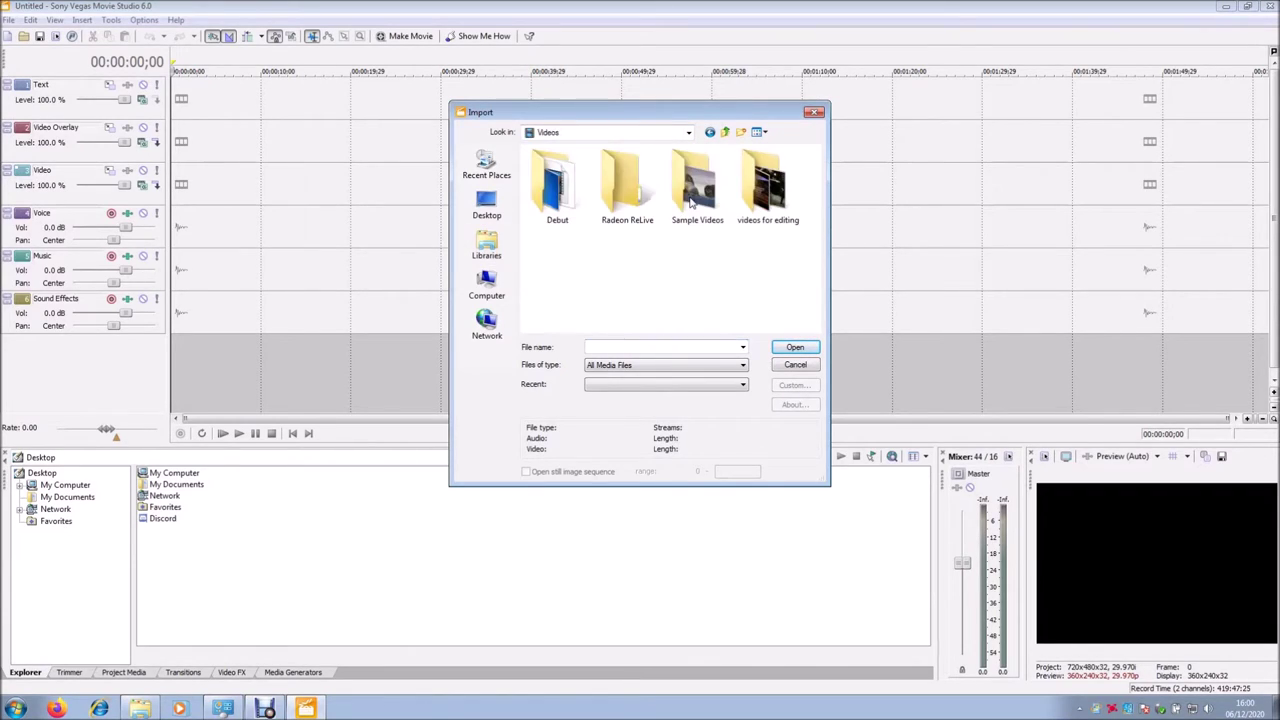
double_click(790, 200)
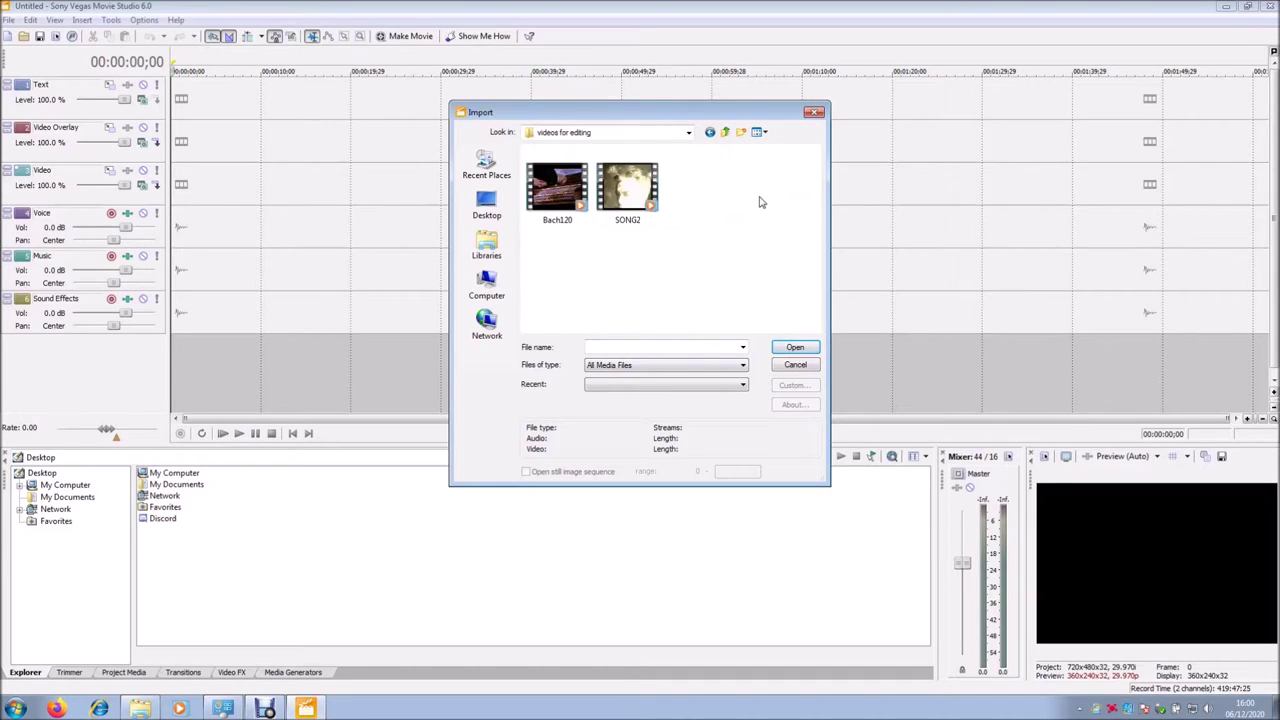
double_click(630, 198)
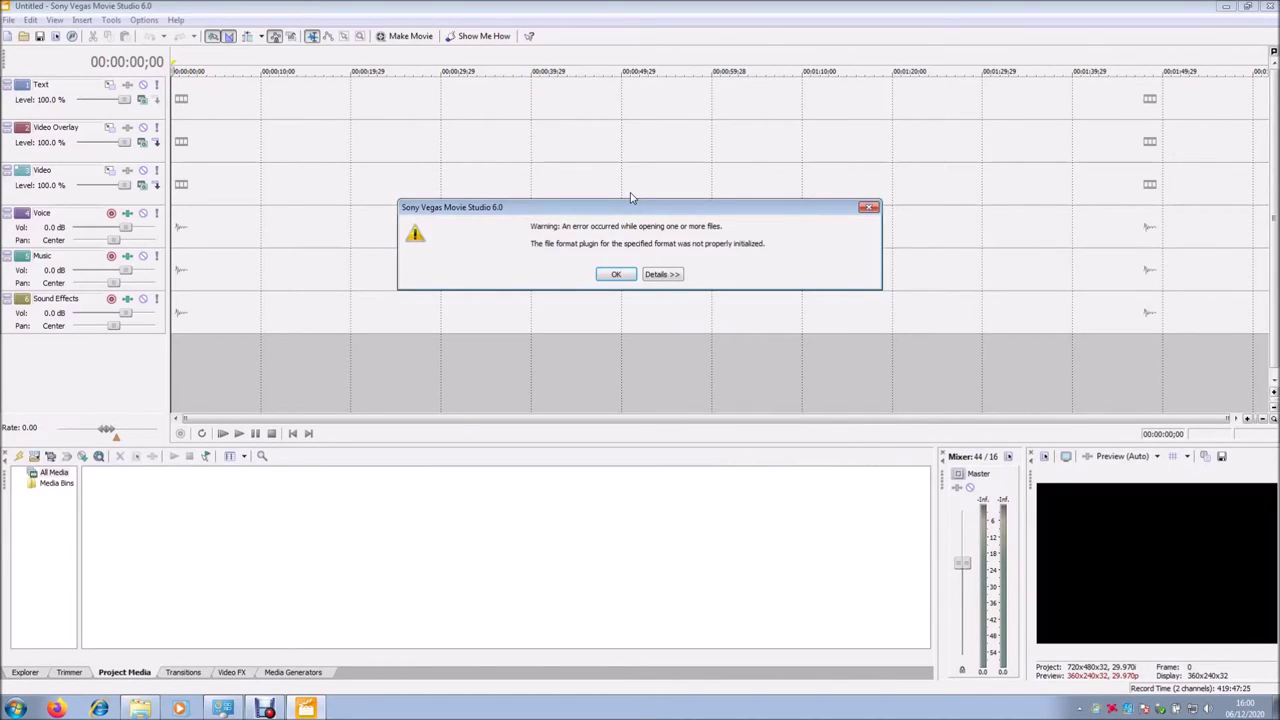
click(622, 278)
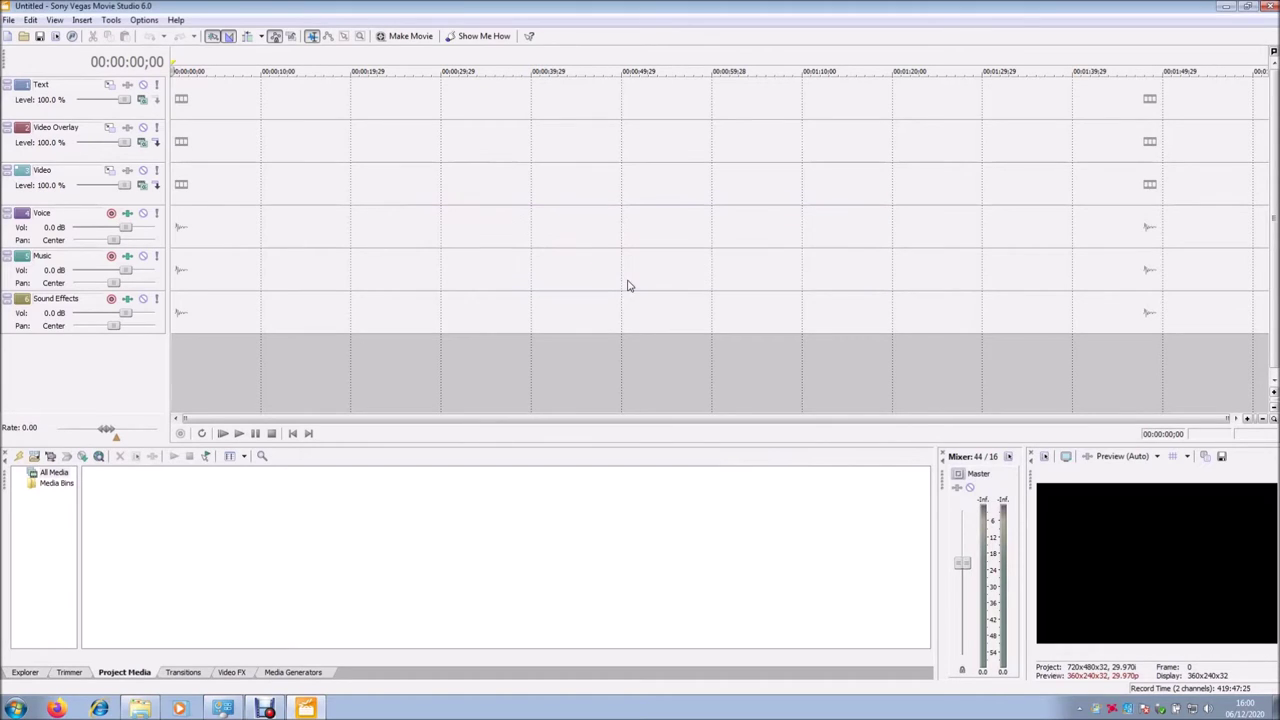
Step: Import the Bach120 video from the "videos for editing" folder into the project media
click(8, 20)
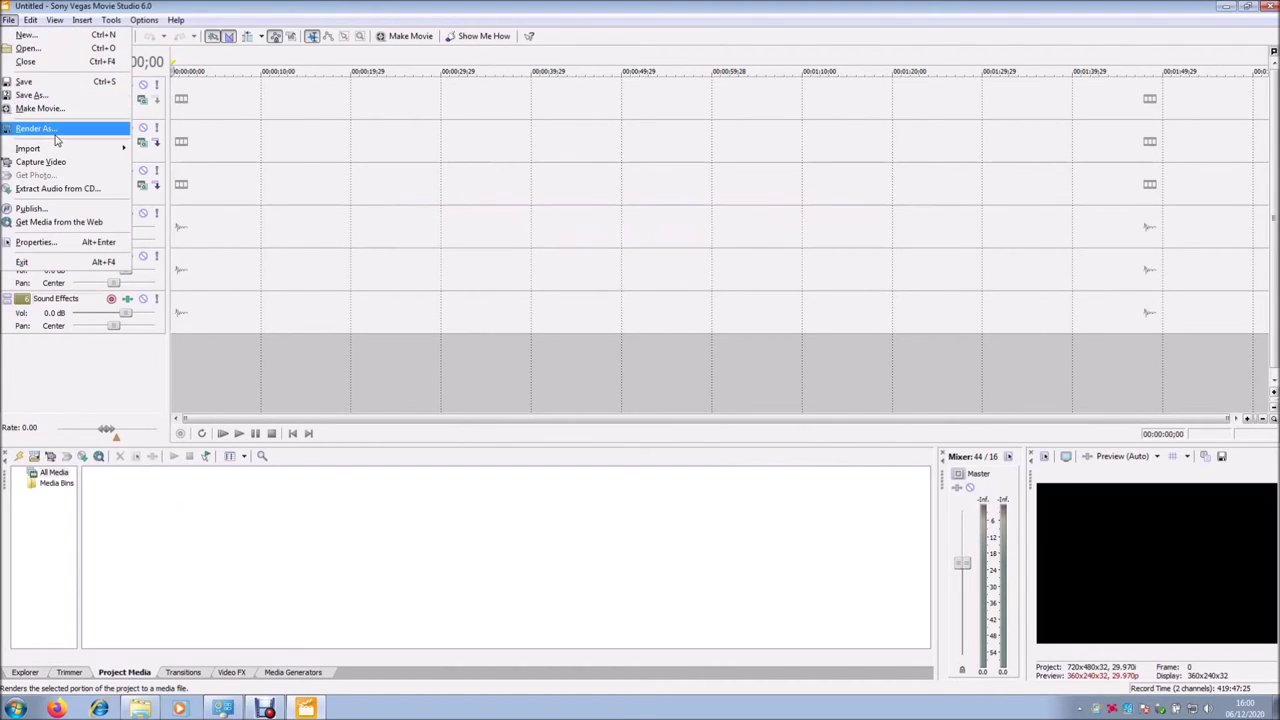
mouse_move(70, 150)
click(158, 152)
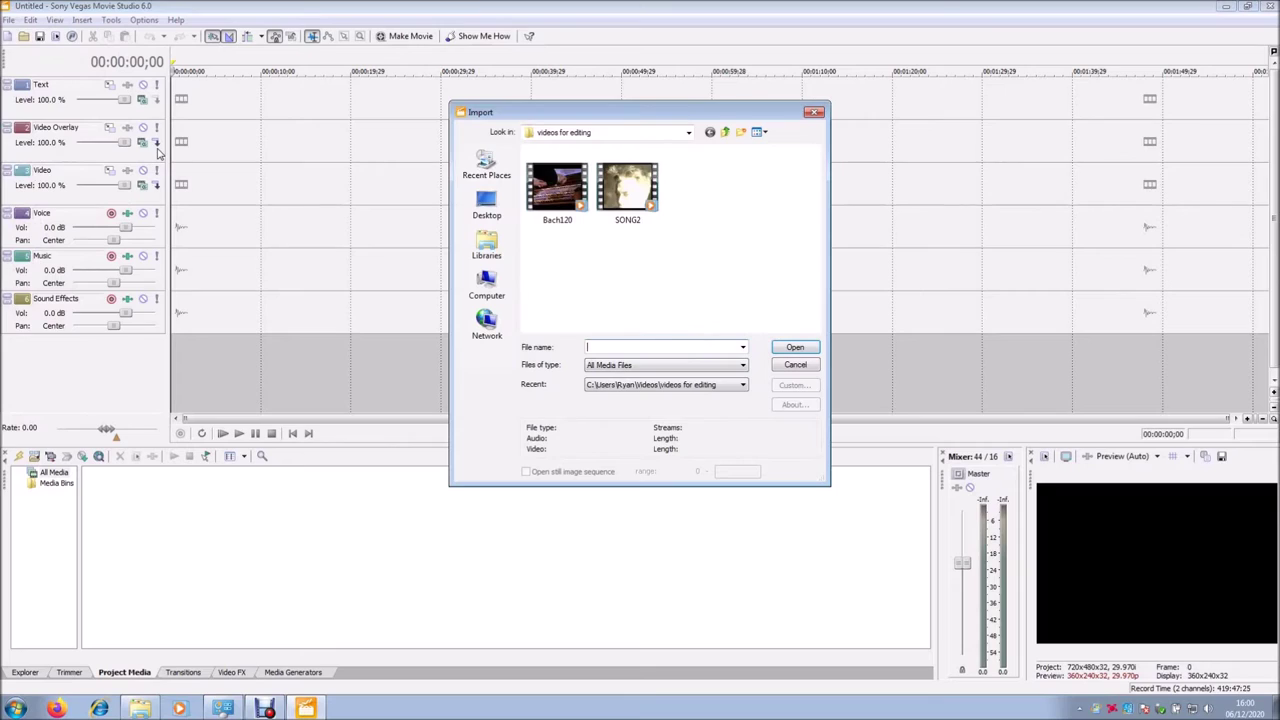
double_click(574, 177)
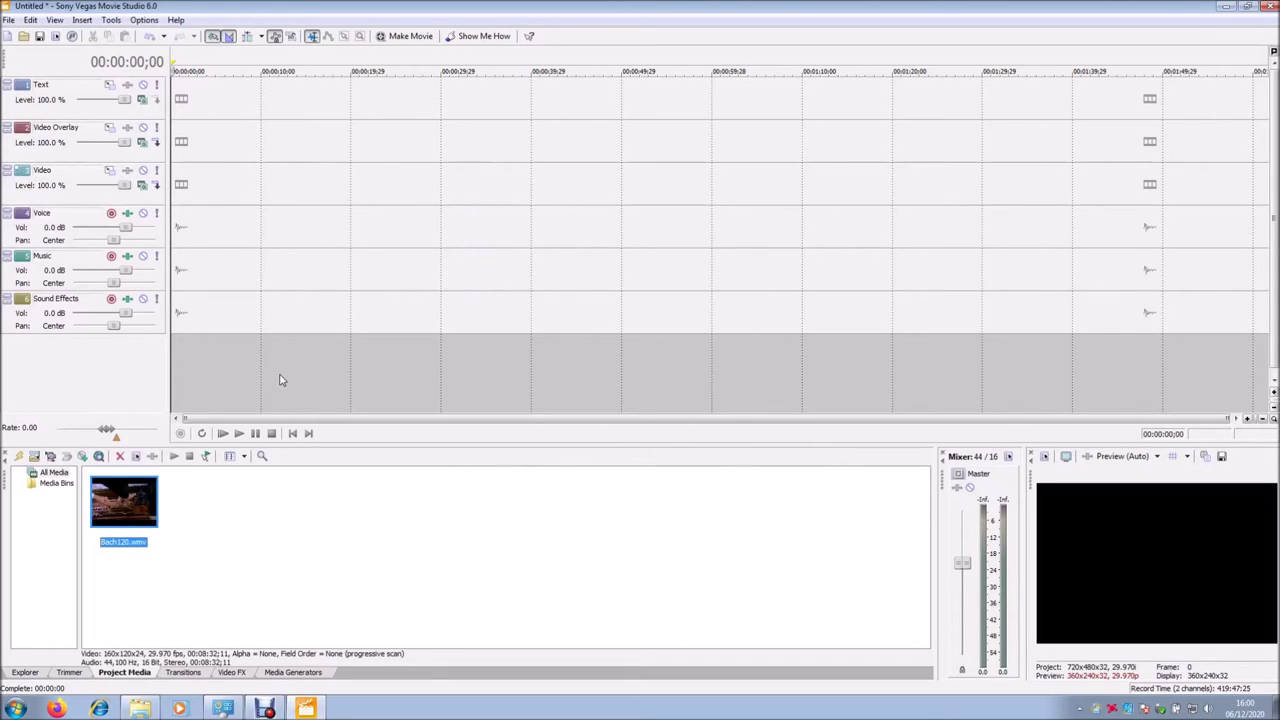
Step: Place Bach120.wmv at the start of the Video track and move its audio from the Voice track to the Music track
drag(127, 531, 175, 192)
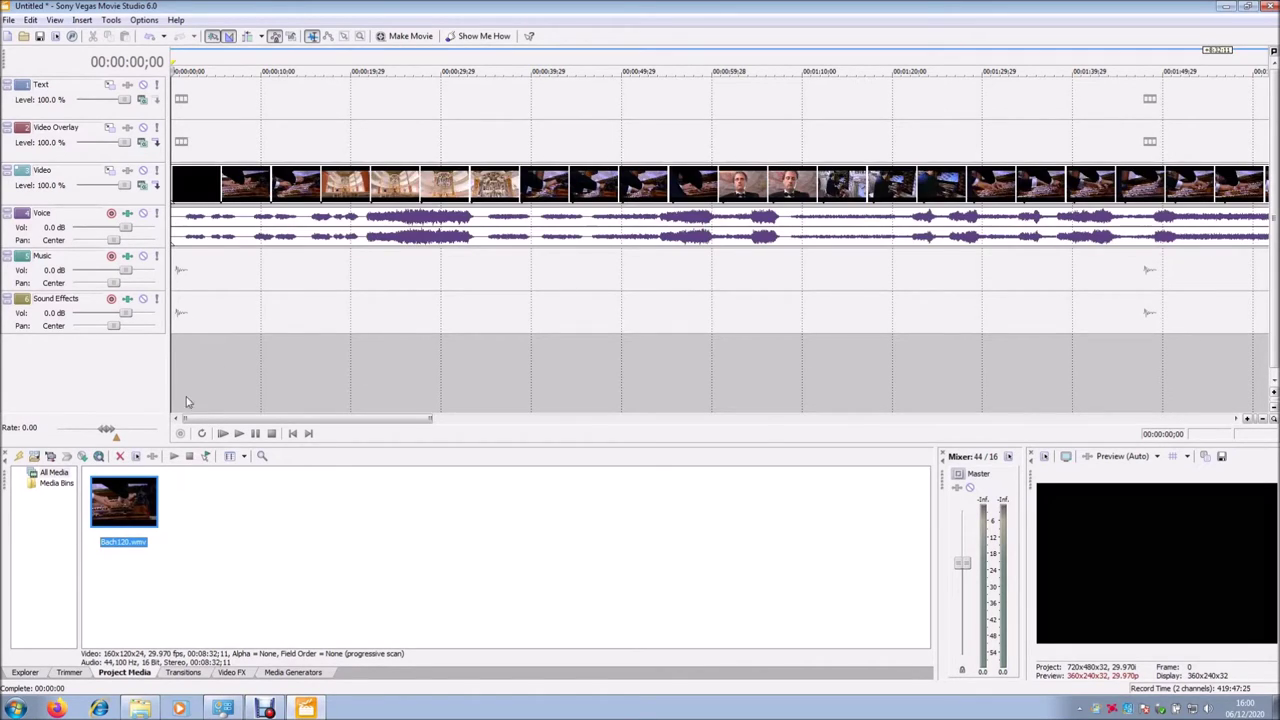
drag(222, 236, 212, 270)
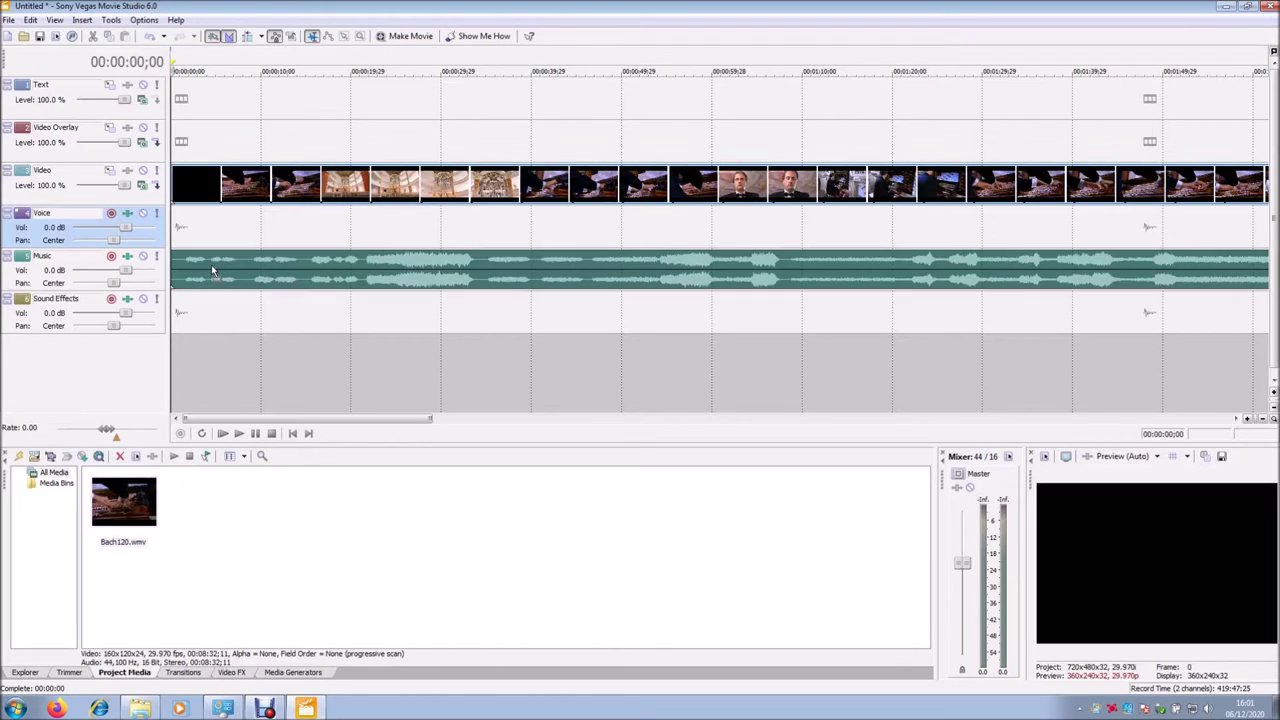
Step: Preview the clip from the start of the timeline, stop playback, and place the cursor on the video at about 00:01:02;16
click(238, 434)
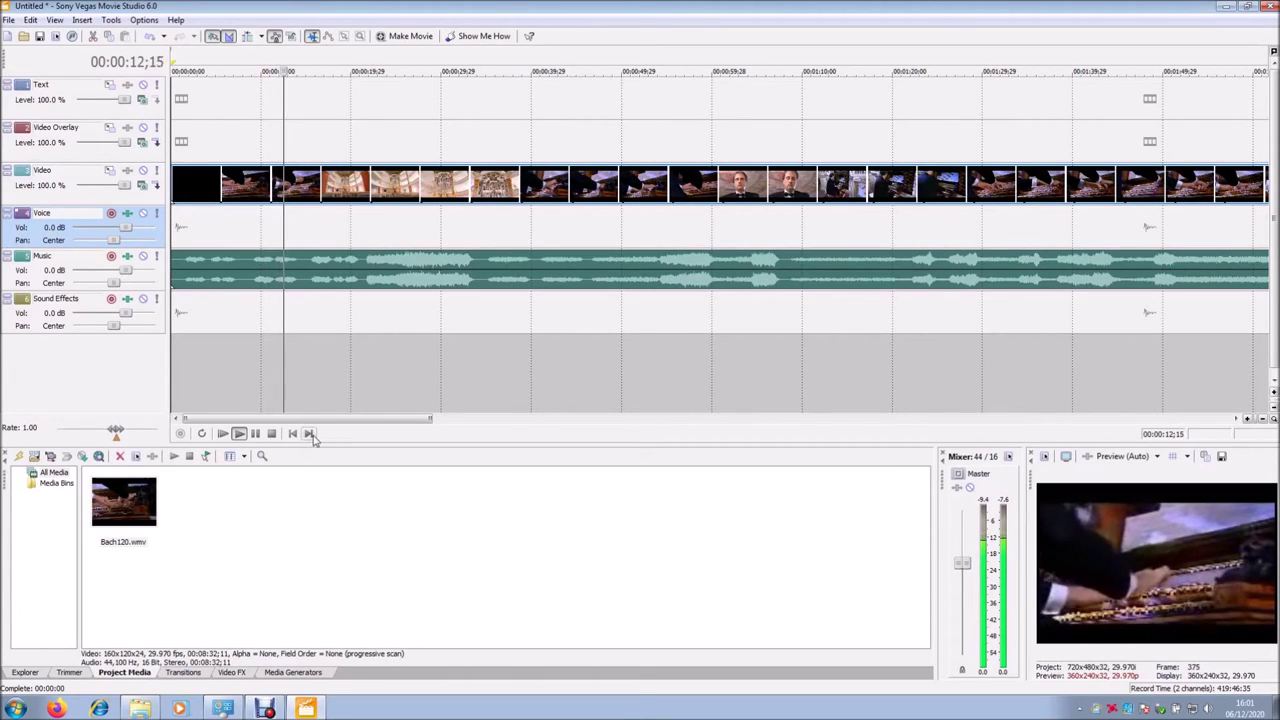
click(271, 433)
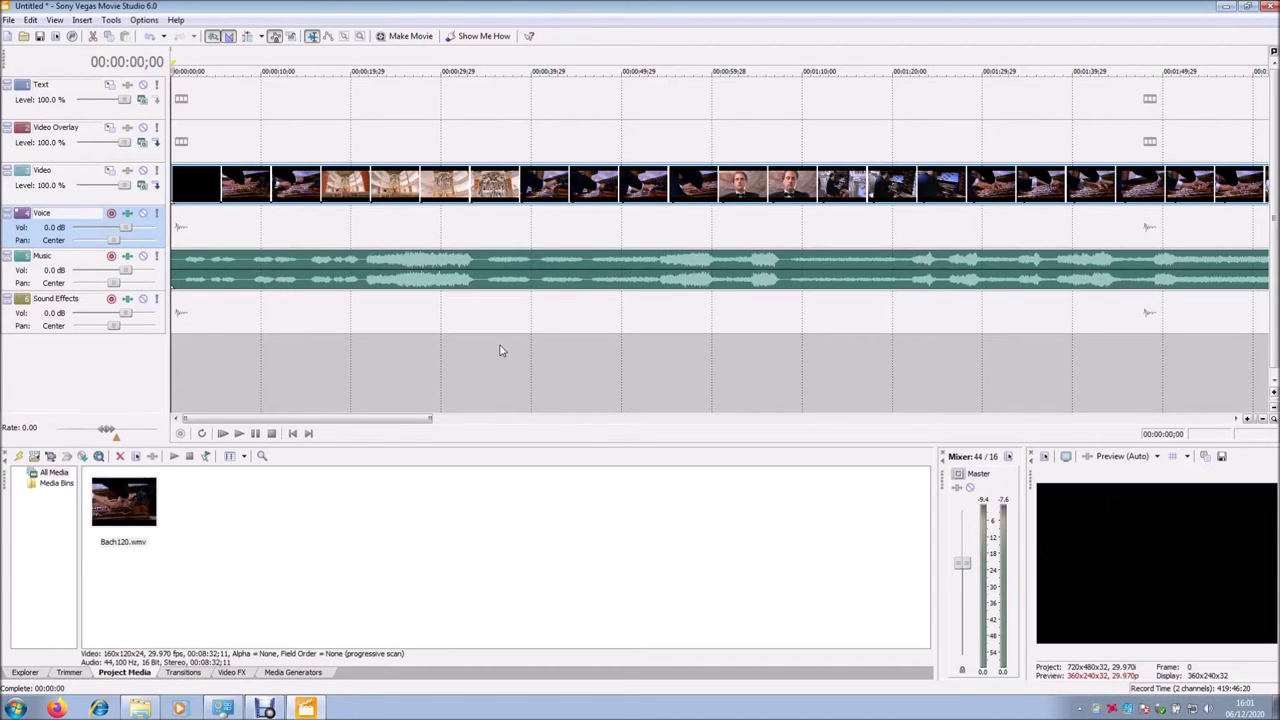
click(735, 185)
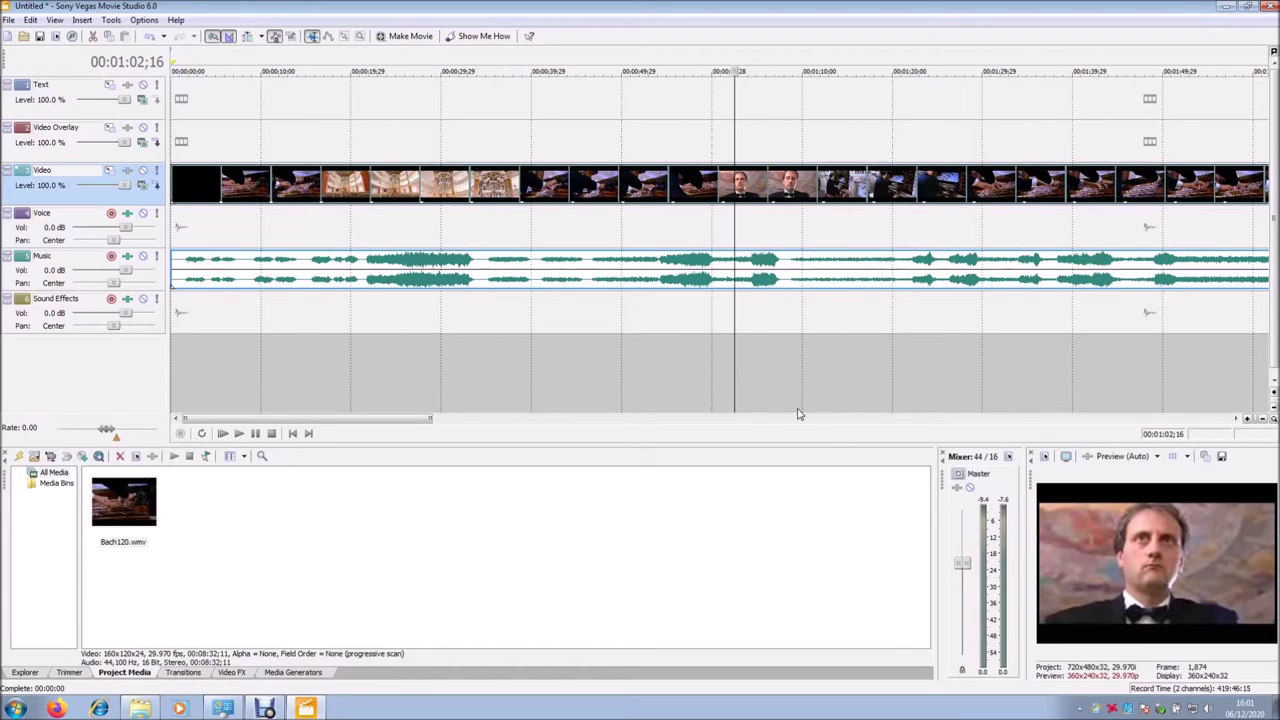
Step: Try to cut the clip from the Video track with the cursor at 00:01:00;16, and restore it without saving the project
click(717, 195)
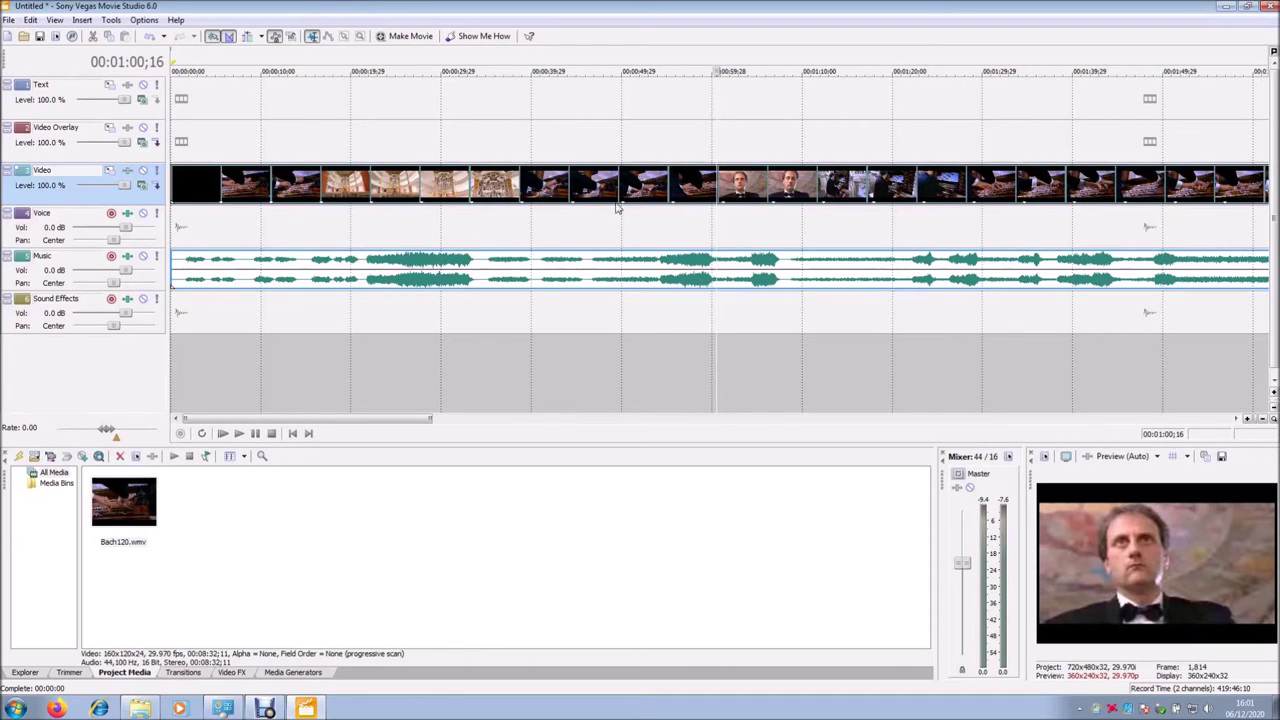
right_click(717, 188)
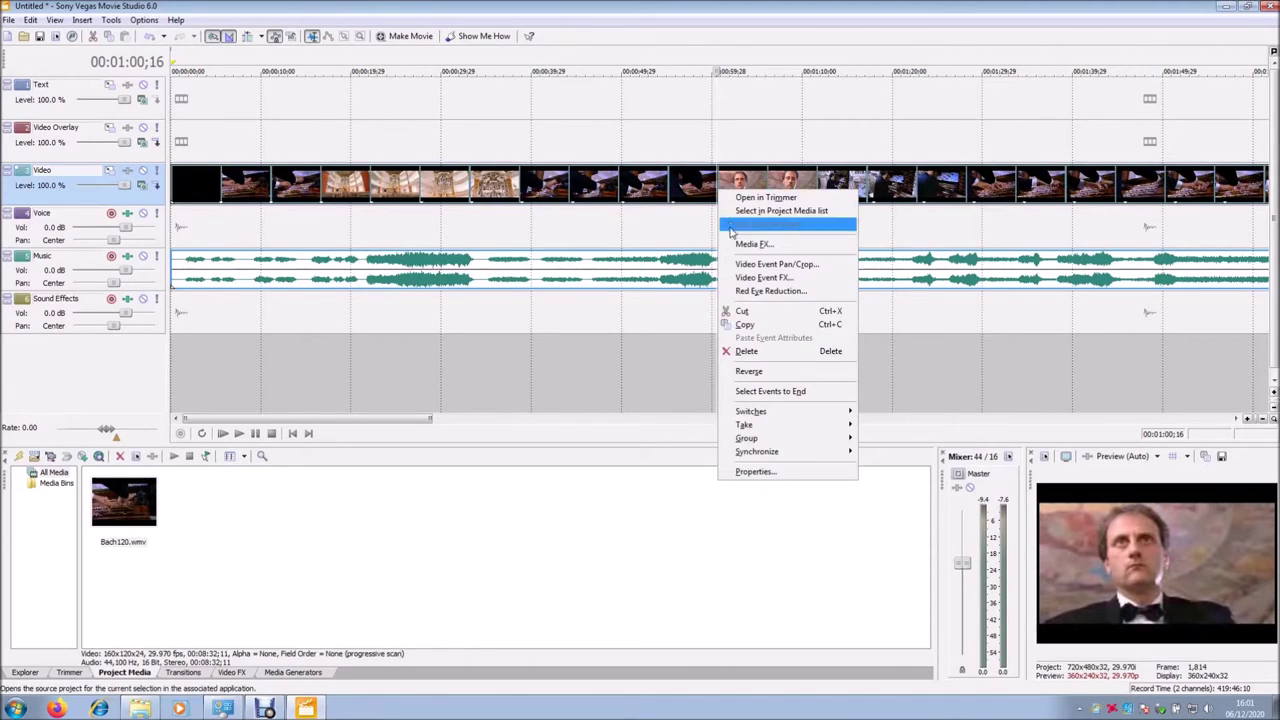
click(743, 326)
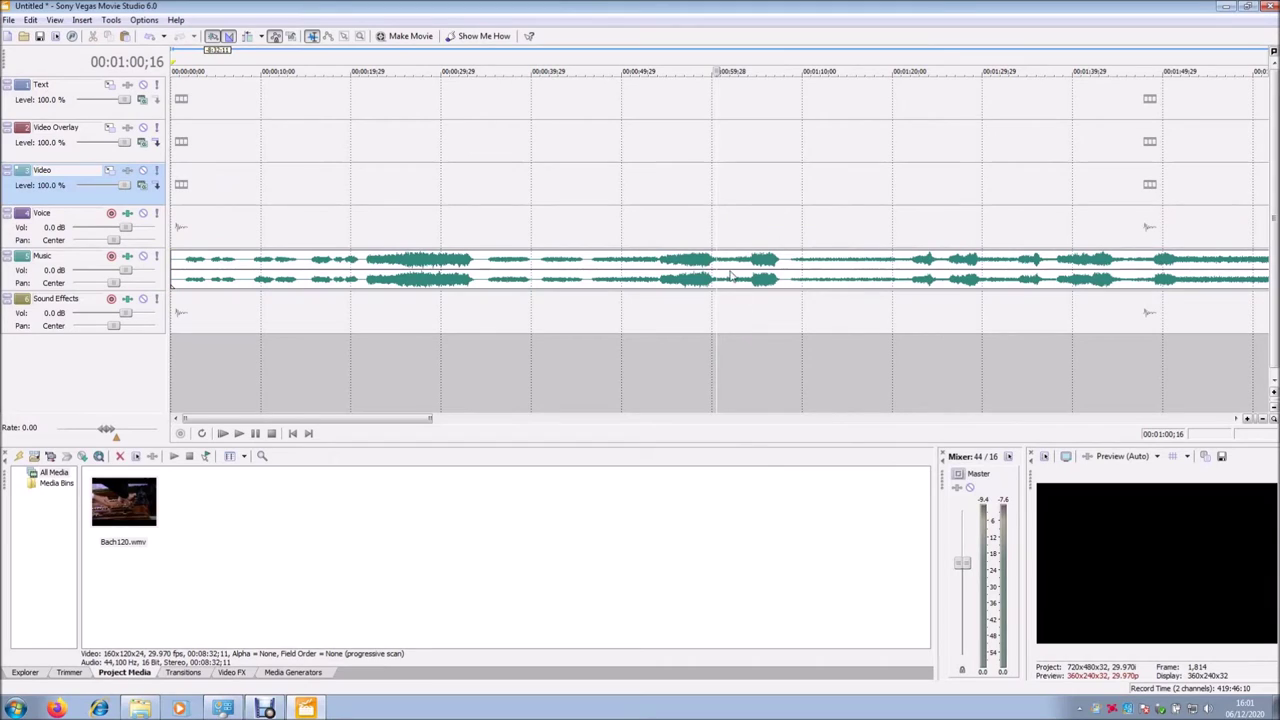
key(ctrl+s)
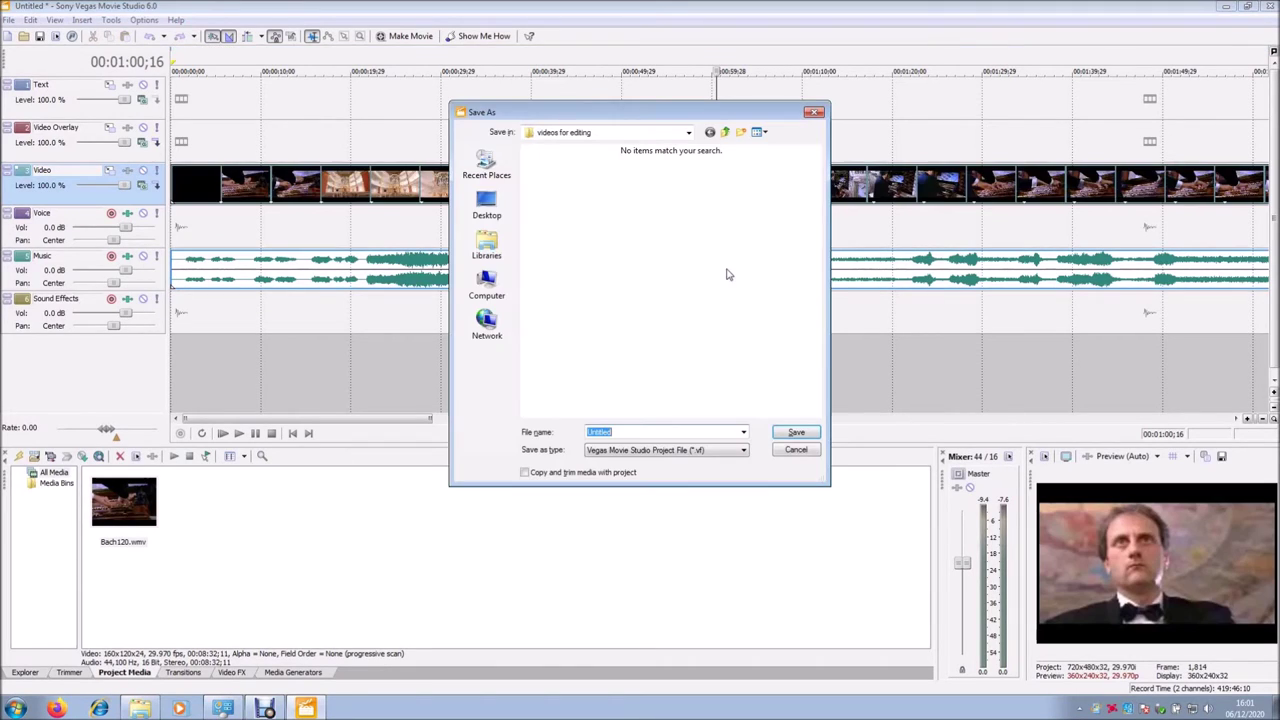
click(795, 451)
Step: Open the Bach120 clip from the Video track in the Trimmer
right_click(740, 177)
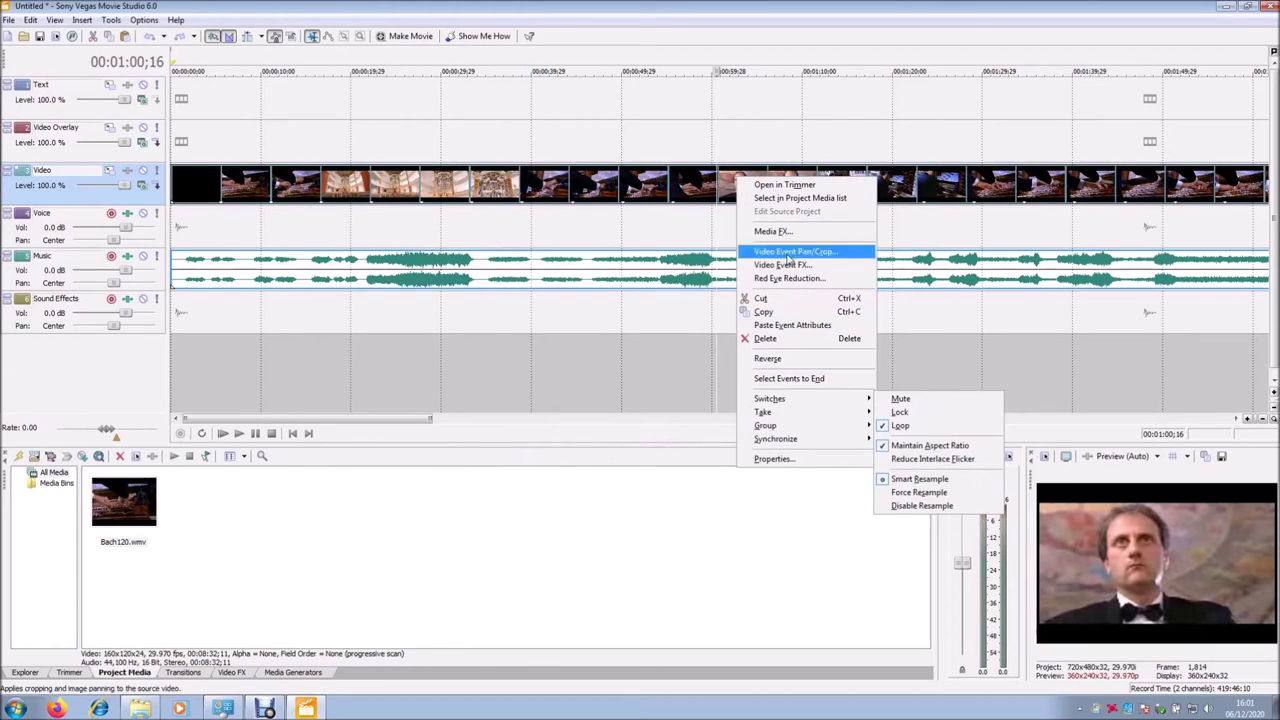
click(783, 186)
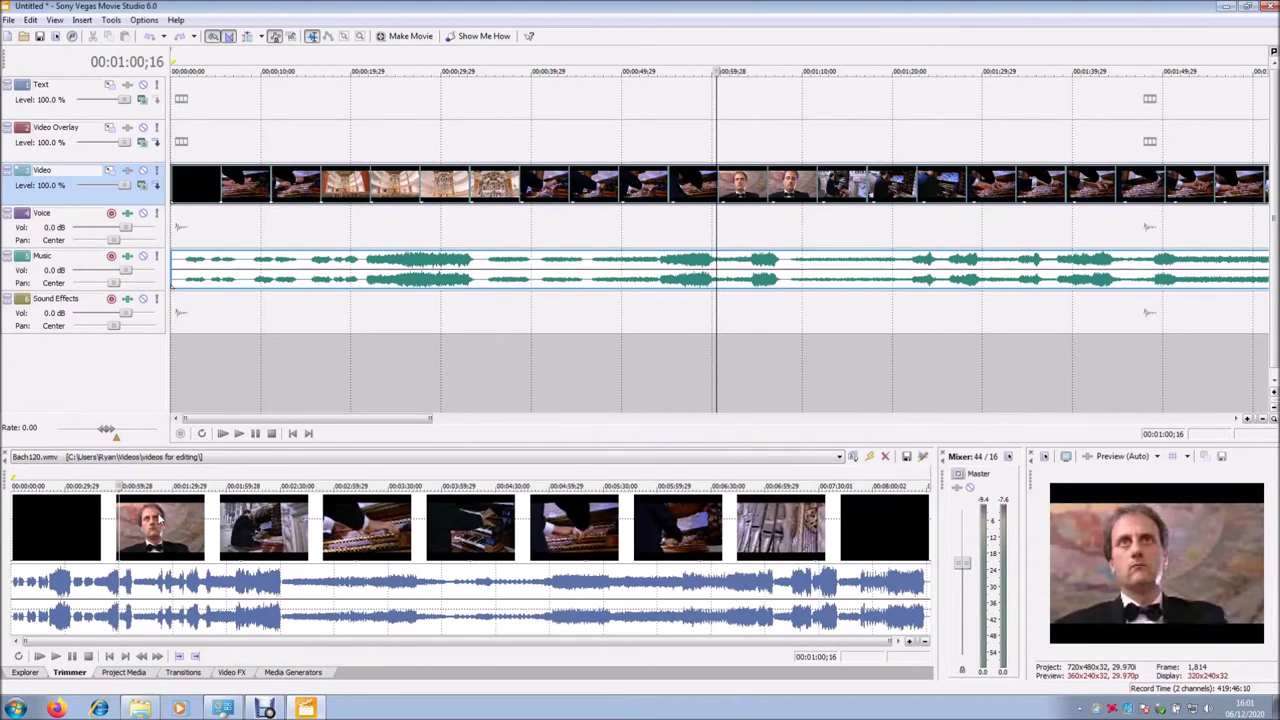
right_click(135, 517)
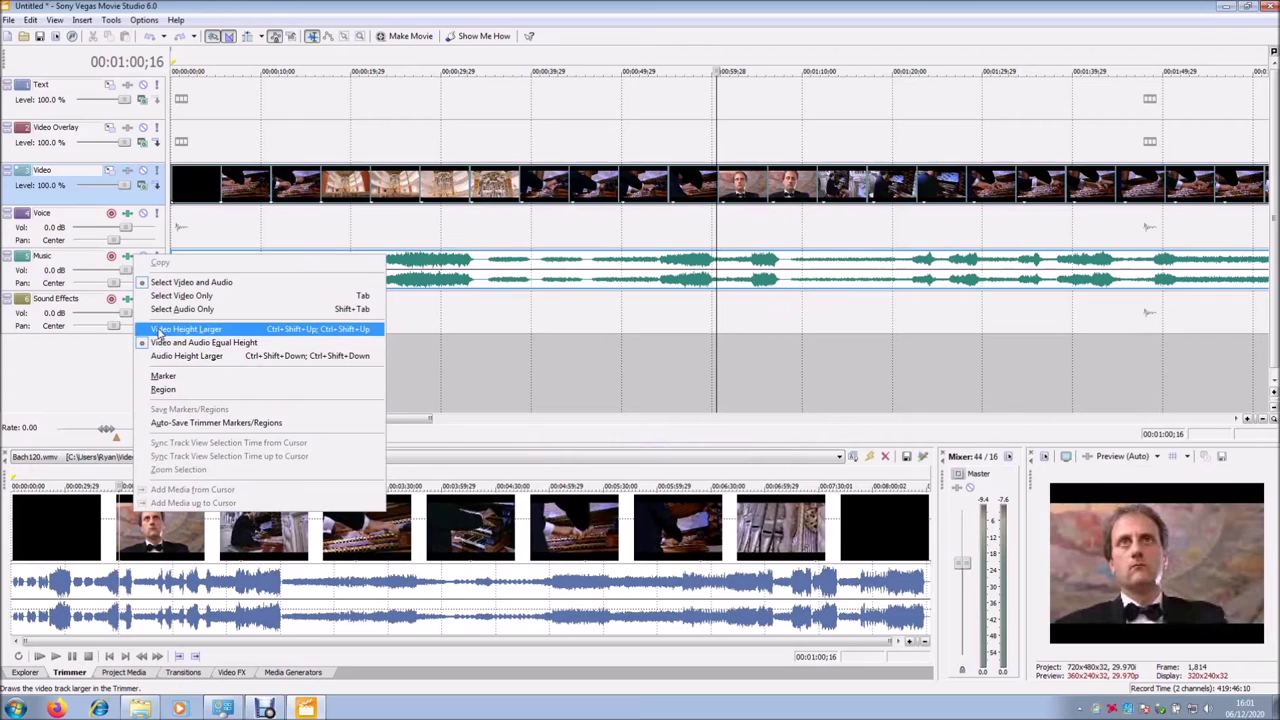
click(660, 235)
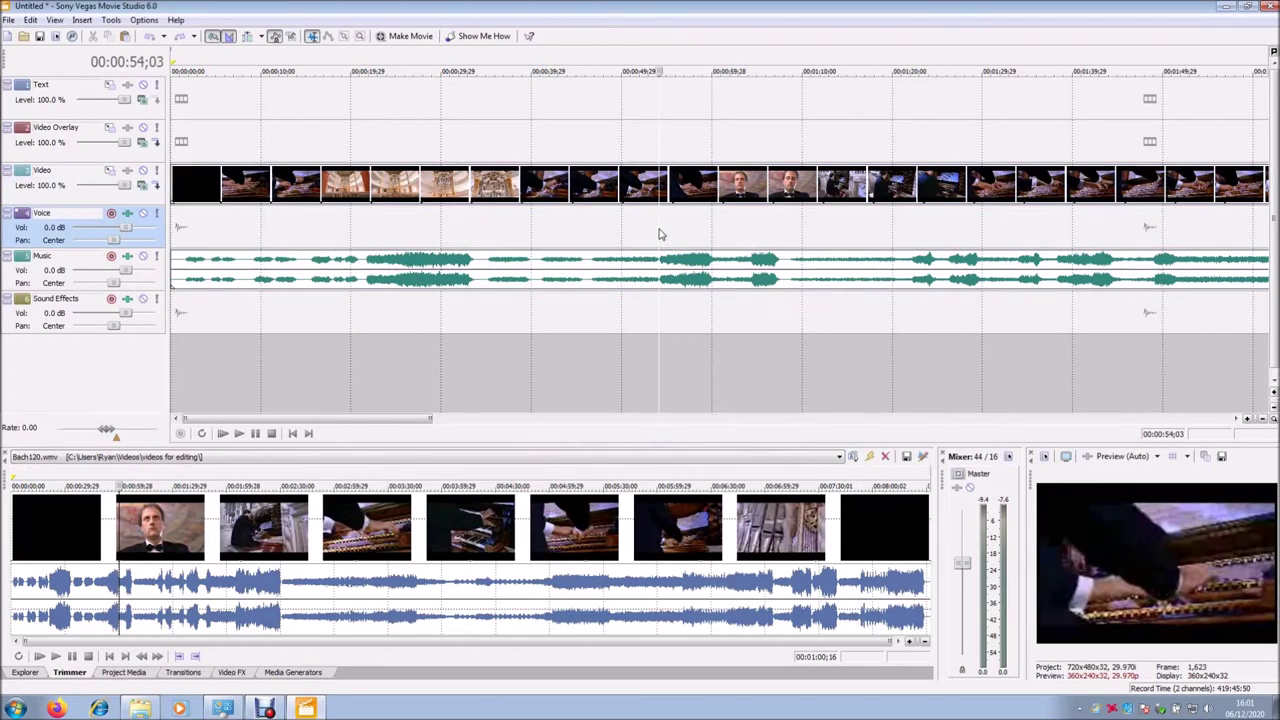
click(714, 192)
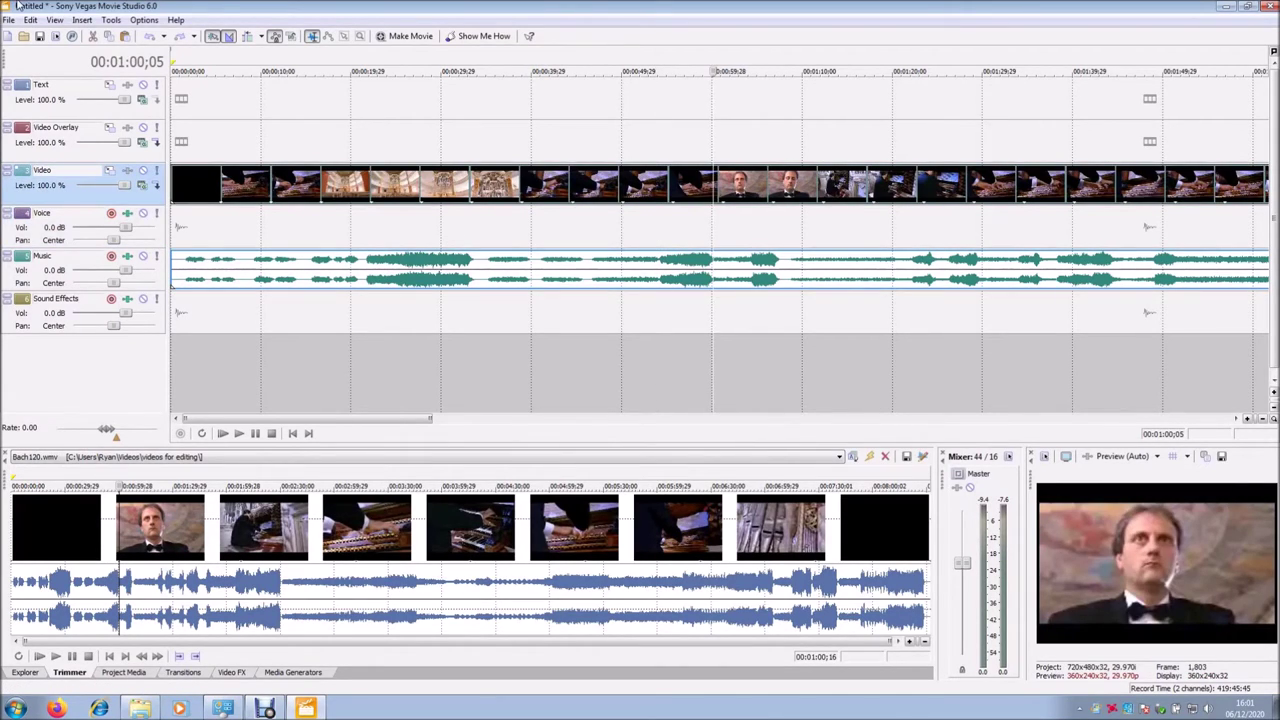
click(116, 22)
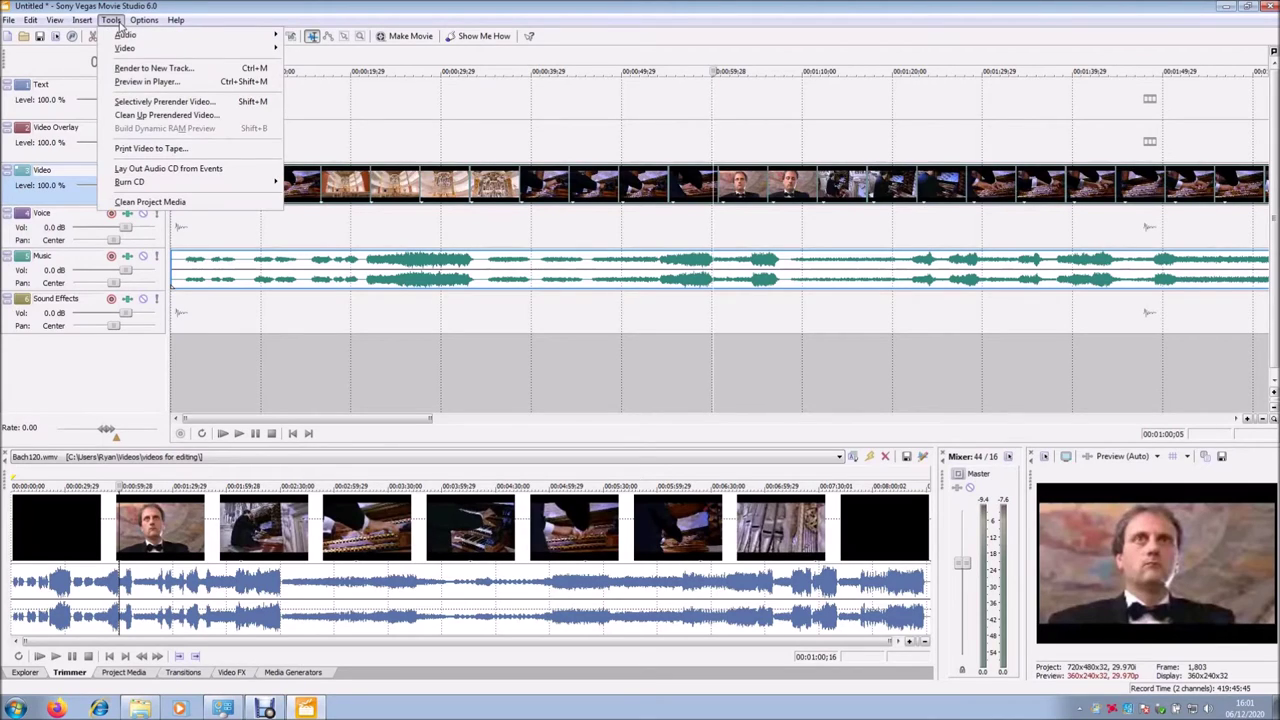
mouse_move(88, 24)
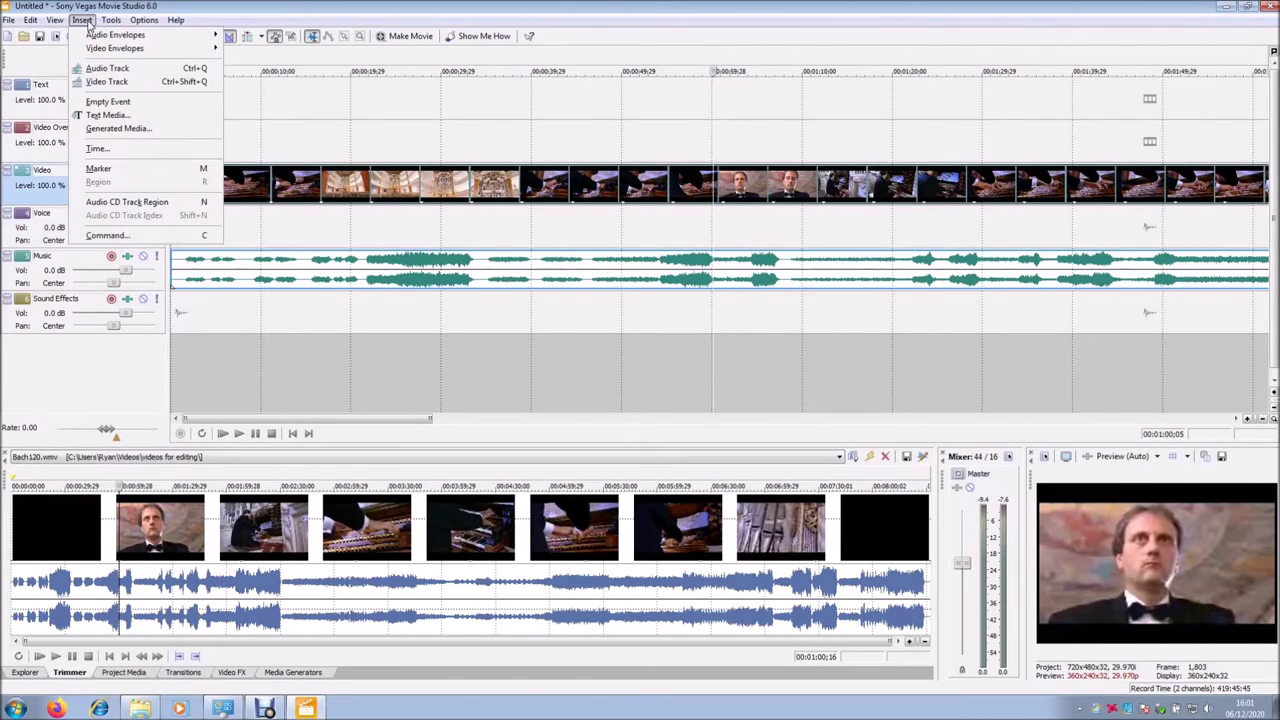
mouse_move(147, 20)
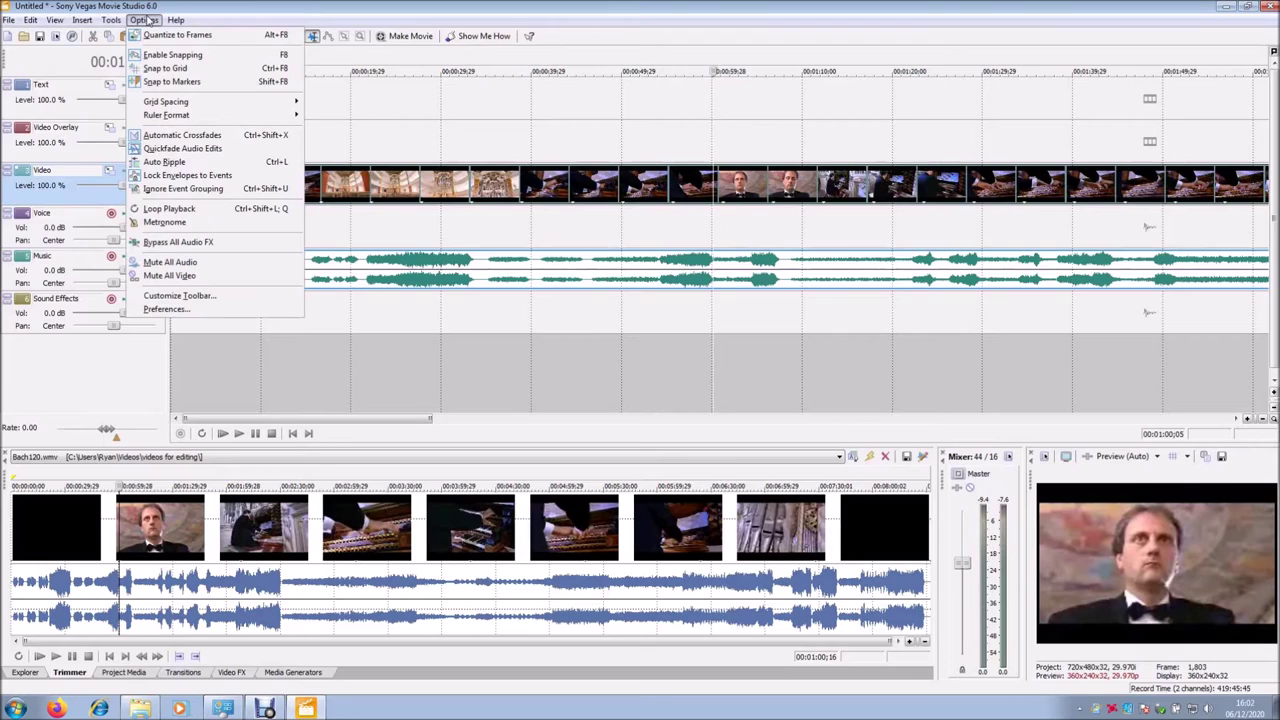
click(302, 340)
Step: Preview the project from the beginning, stop playback, and return the cursor to the start of the video clip
click(224, 433)
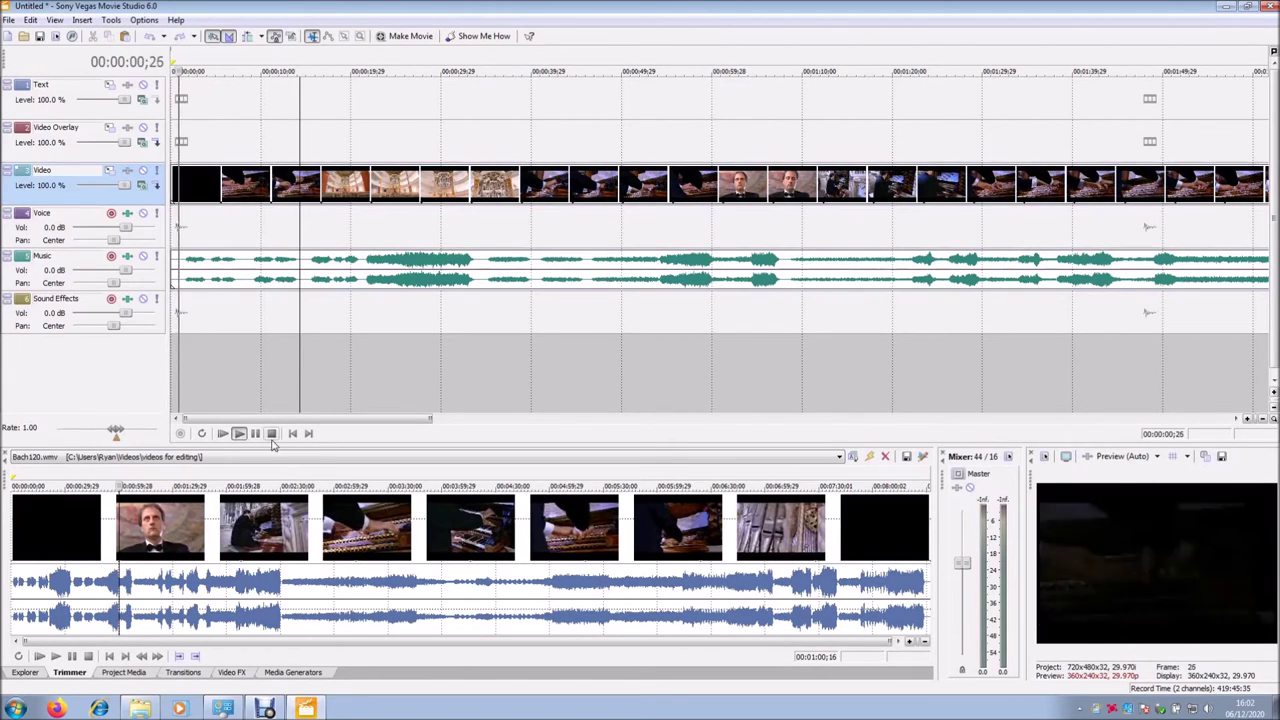
click(271, 433)
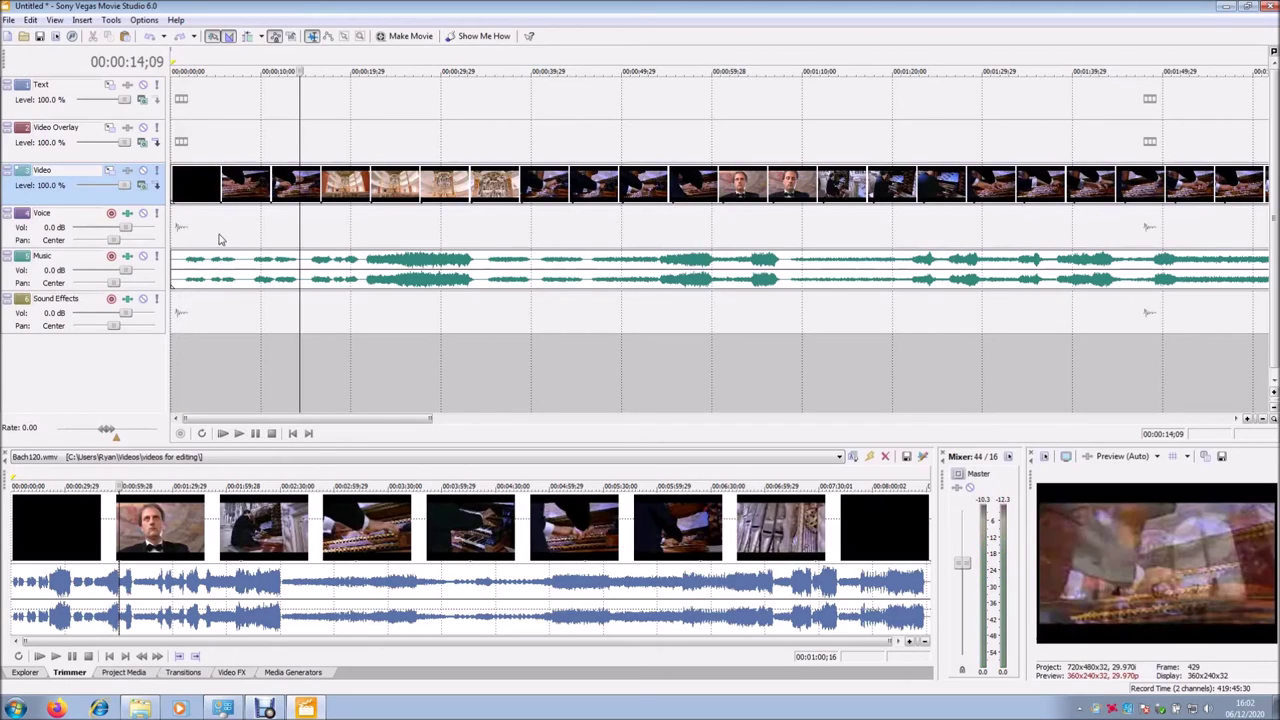
click(188, 190)
click(172, 184)
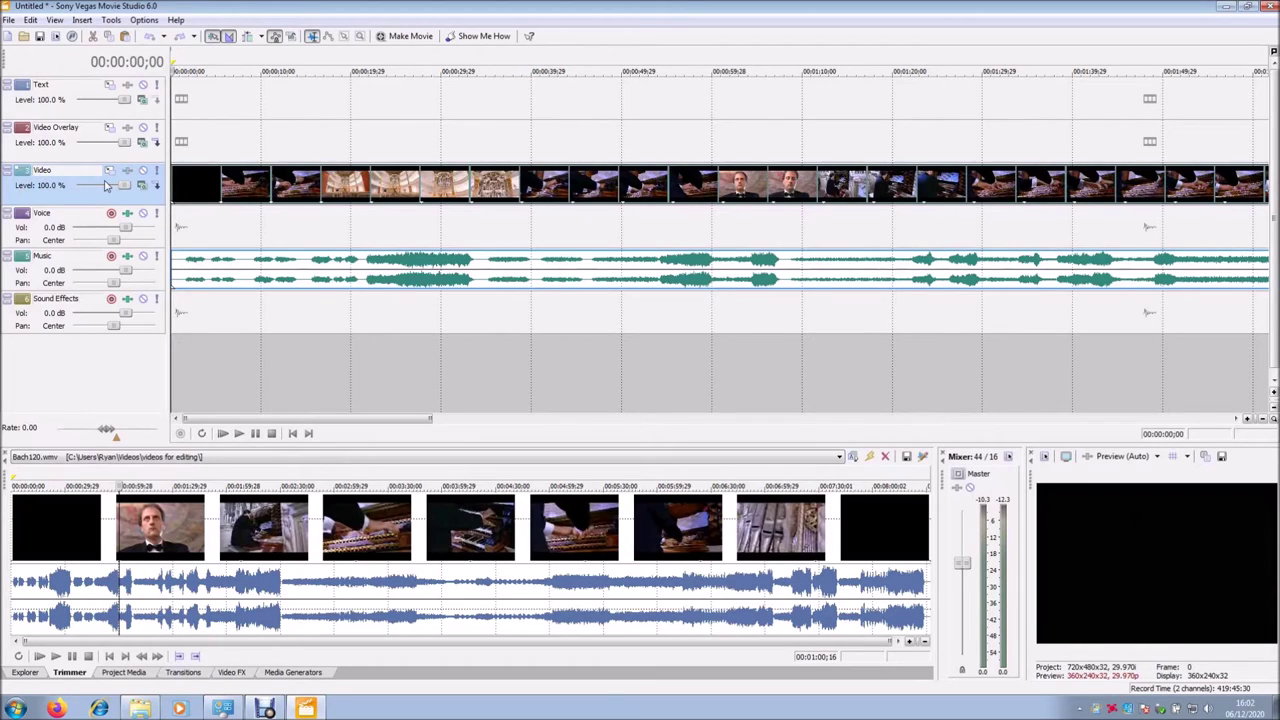
Step: Insert text media on the Text track at 00:00:03;21
click(59, 96)
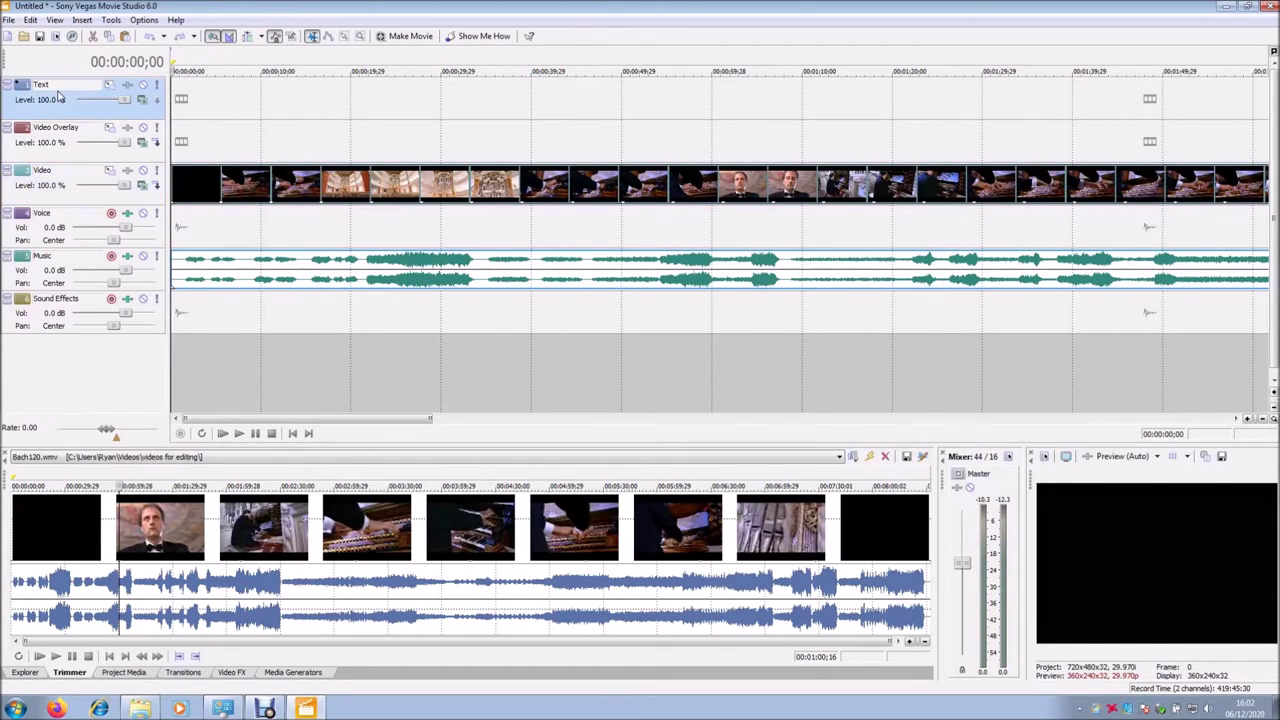
click(205, 108)
right_click(205, 108)
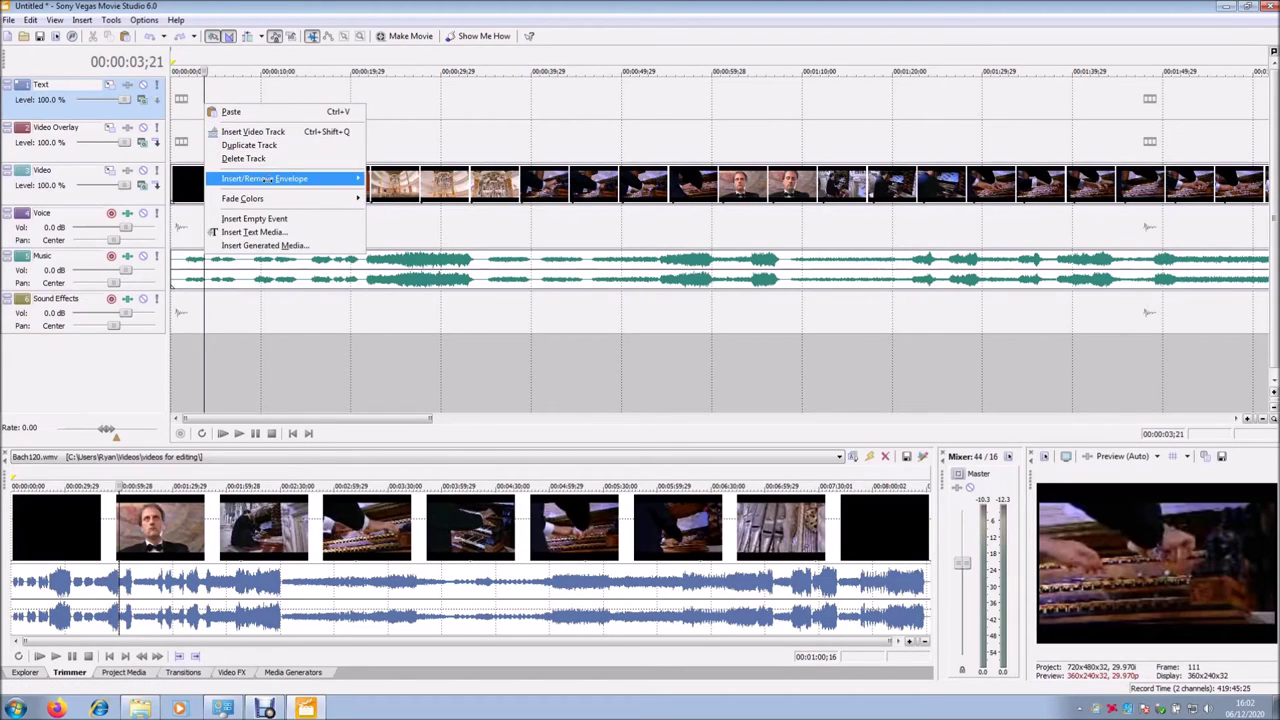
click(272, 232)
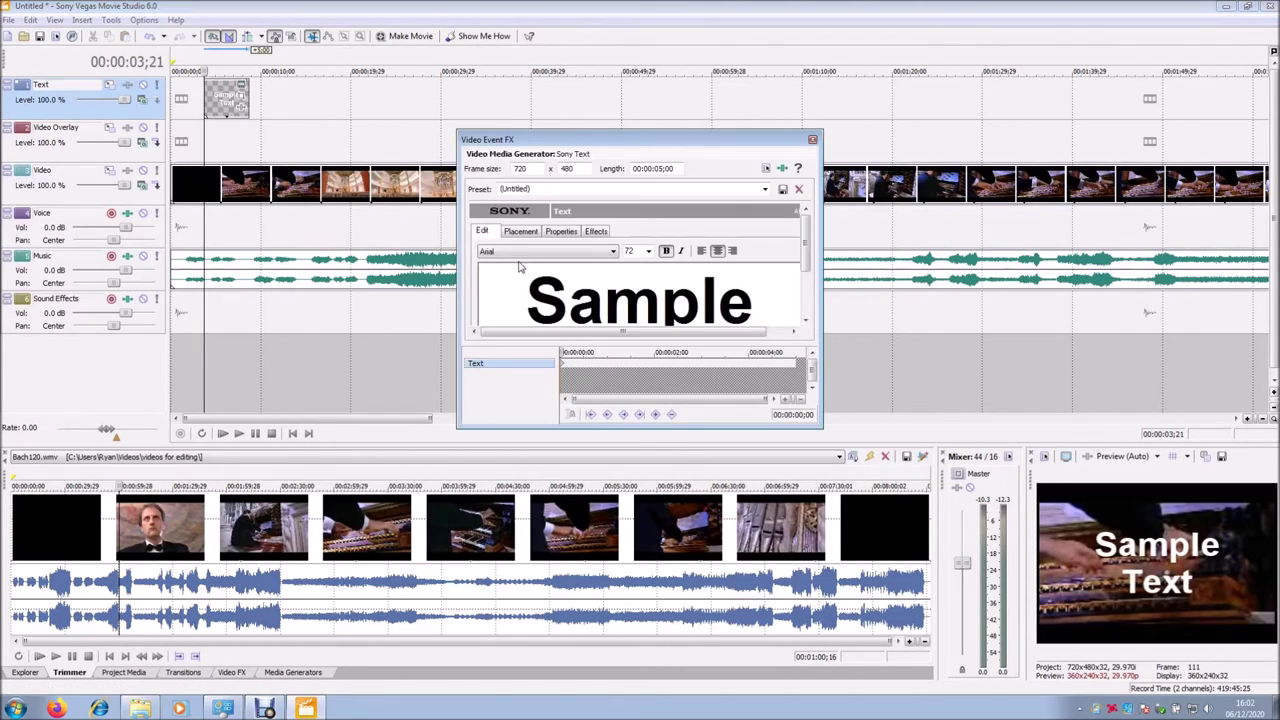
Step: Replace the sample text of the new text event with "This is Bach"
text(t)
key(BackSpace)
key(ctrl+a)
key(BackSpace)
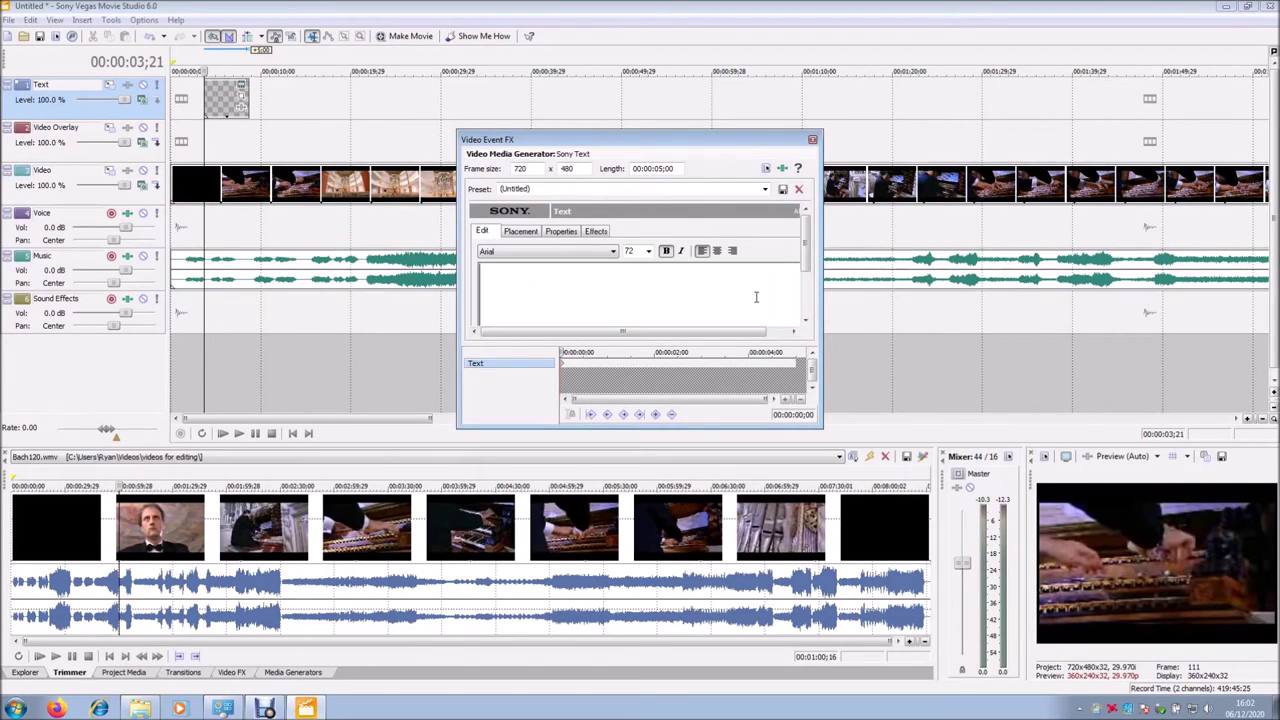
text(This is ba)
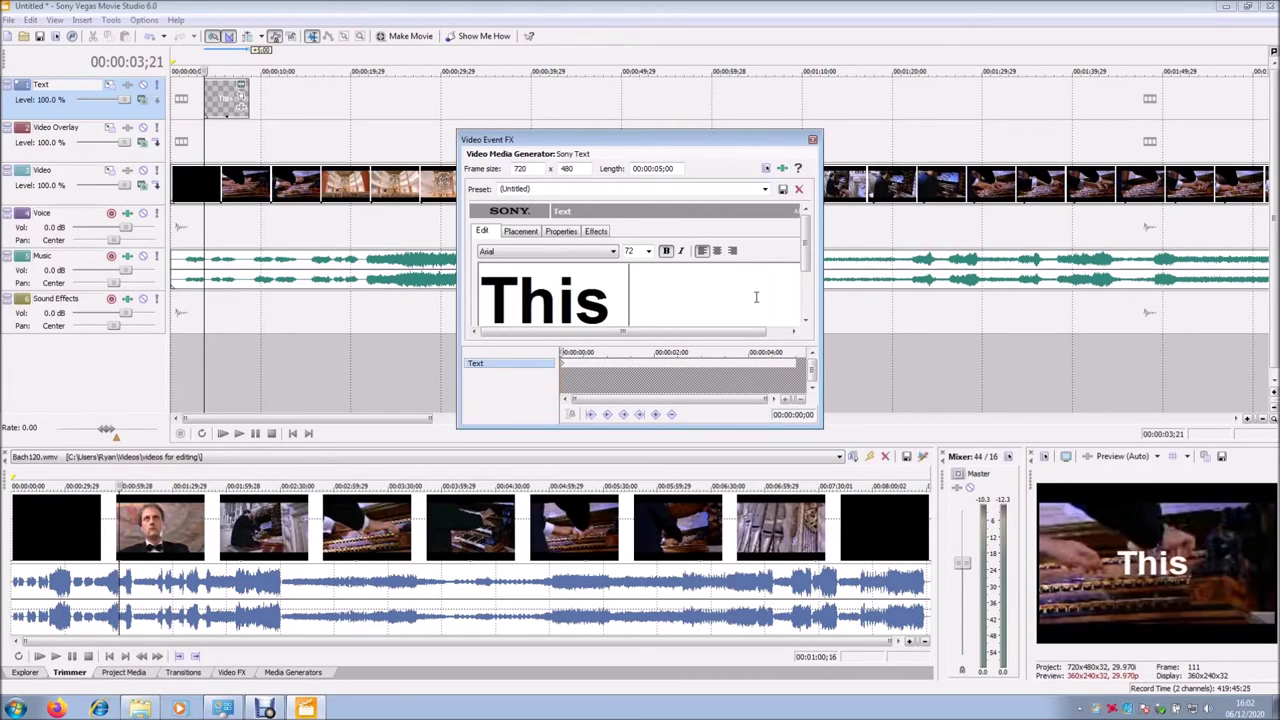
key(BackSpace)
key(BackSpace)
text(Bach)
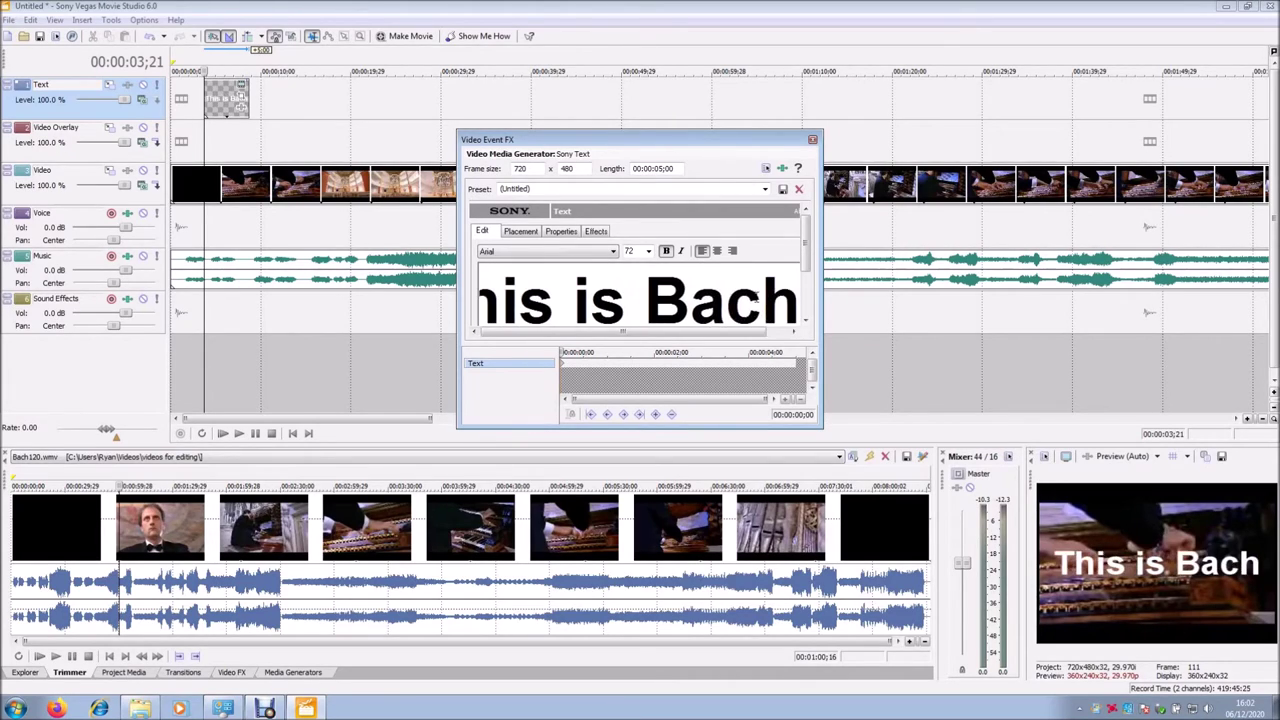
Step: Add "..." after "Bach", put "I Think" on a second line, and close the text settings
text(... I thin)
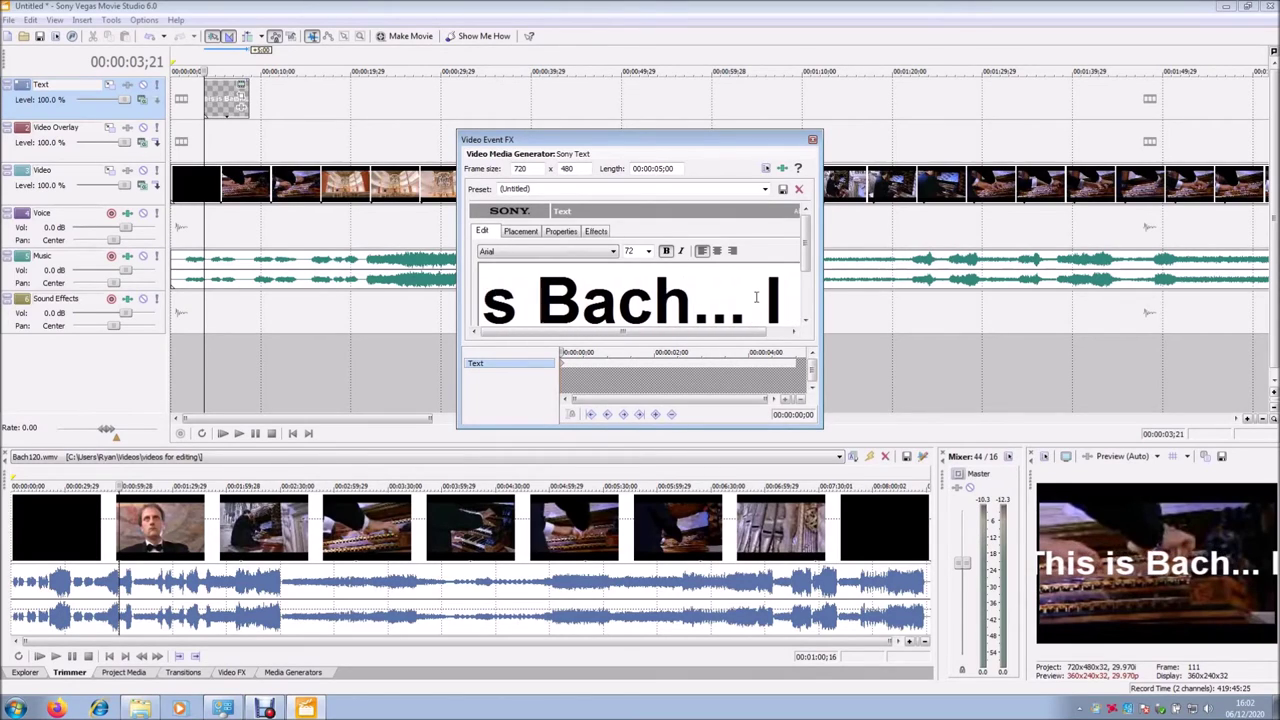
key(BackSpace)
key(BackSpace)
key(BackSpace)
key(BackSpace)
key(BackSpace)
key(BackSpace)
key(BackSpace)
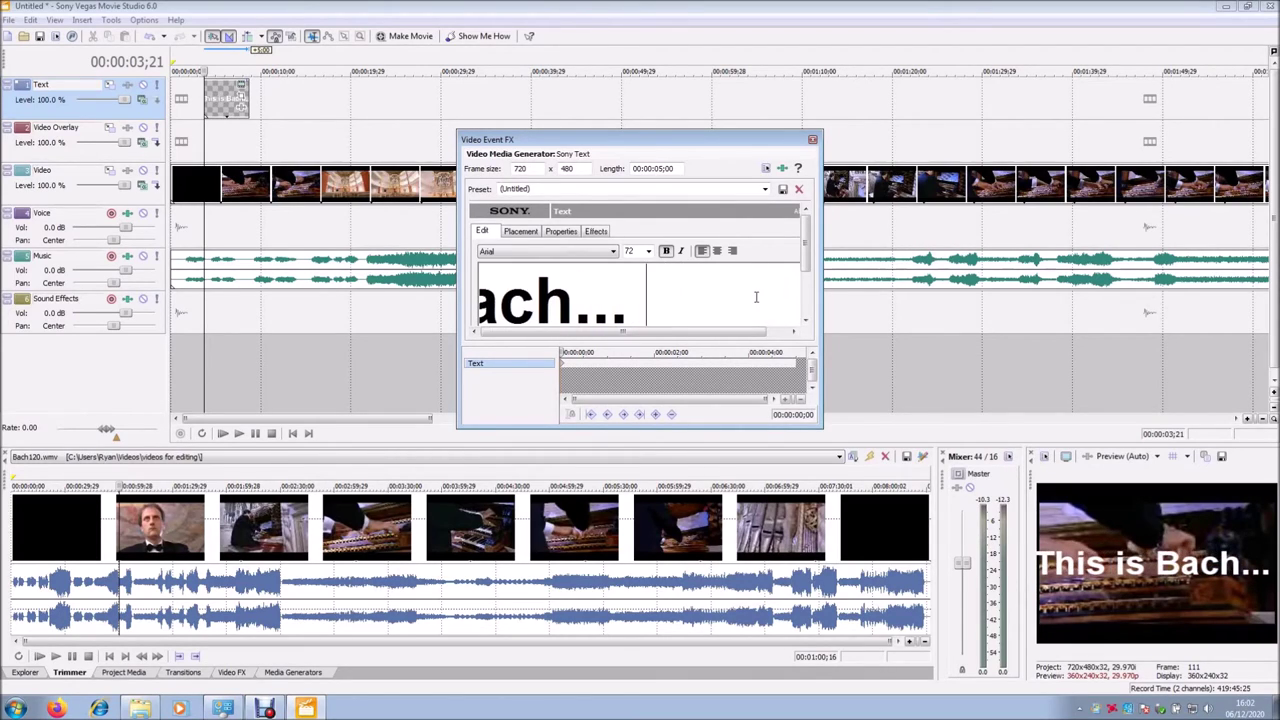
key(Return)
text(I Think)
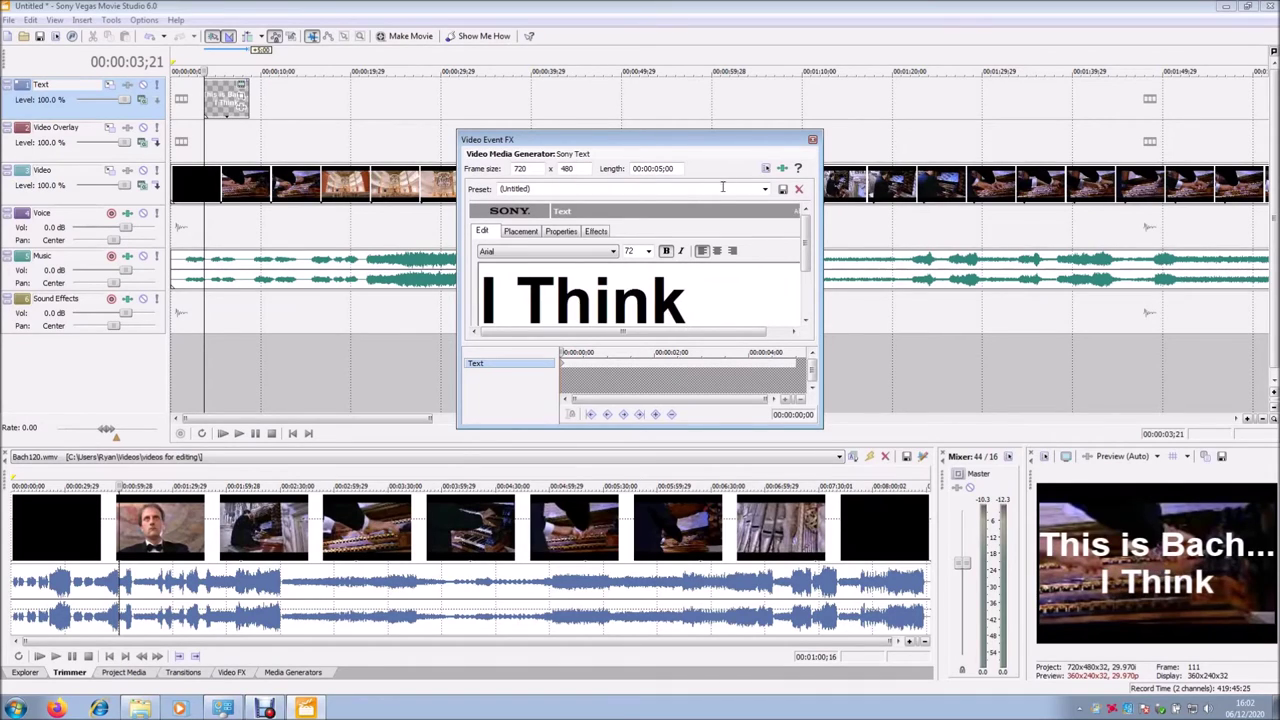
click(812, 140)
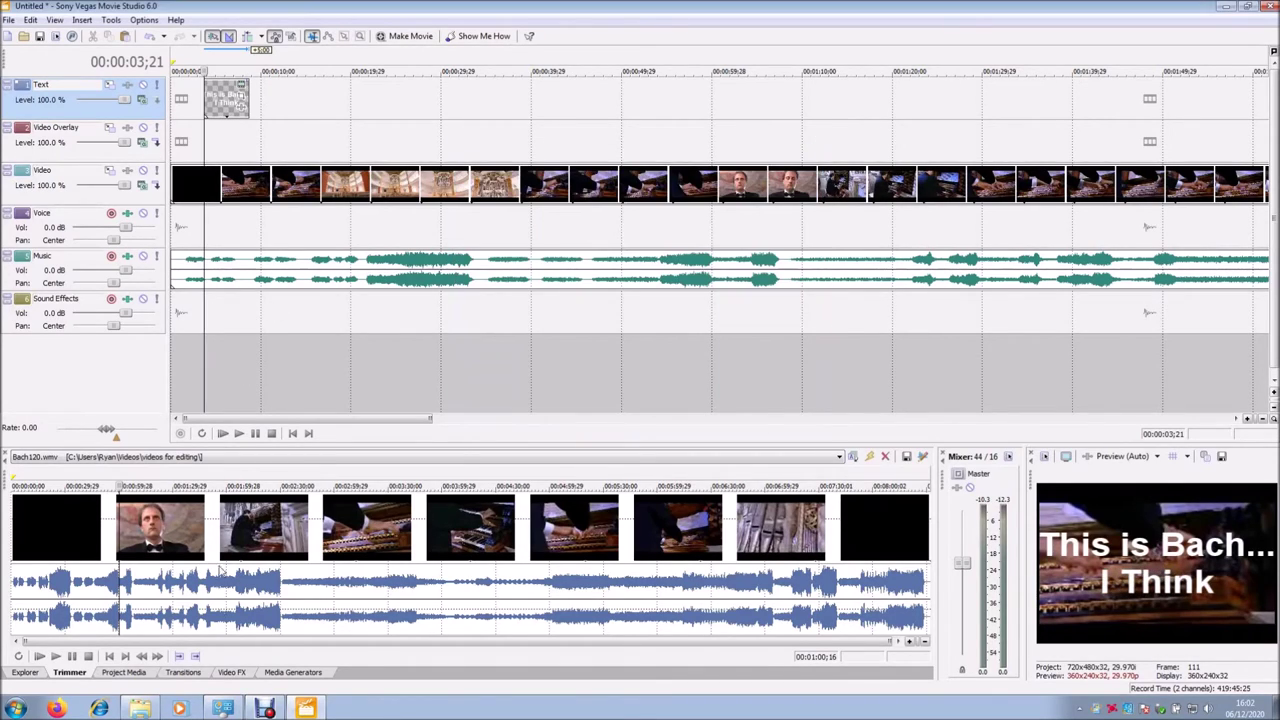
Step: Play the timeline from the start past the text overlay, stop playback, and return to the beginning
click(292, 434)
click(238, 434)
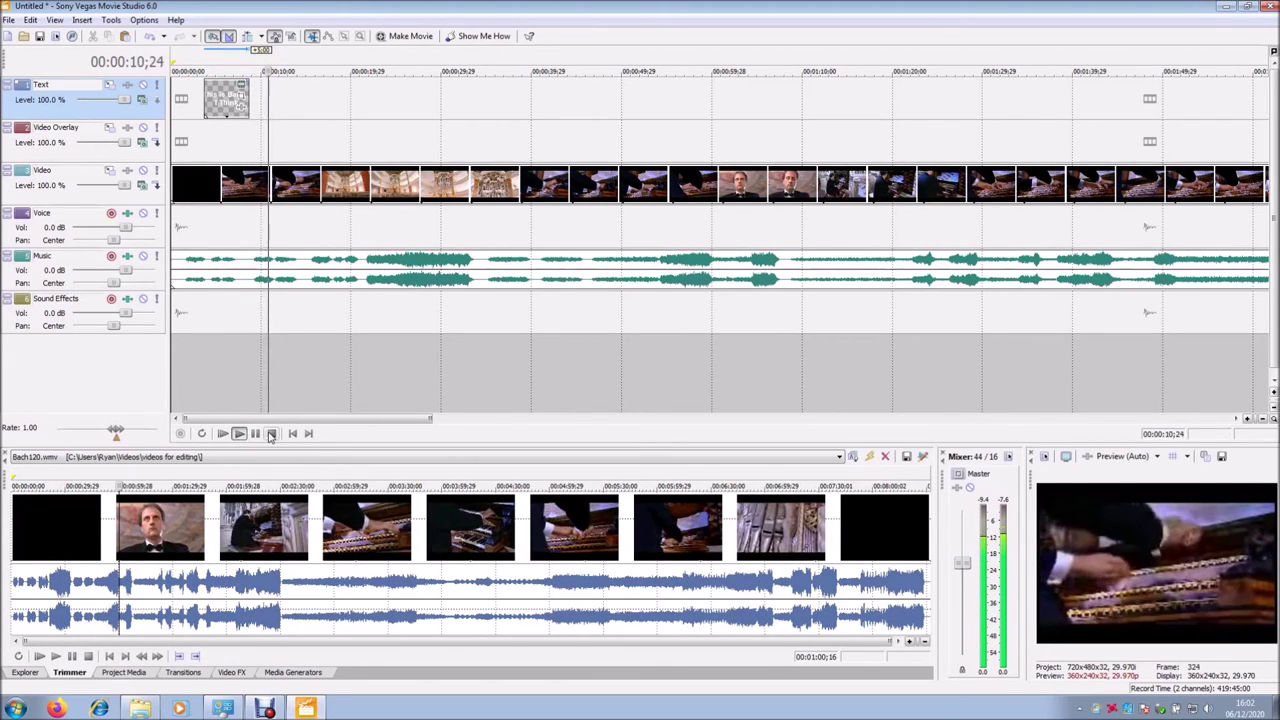
click(271, 433)
click(291, 433)
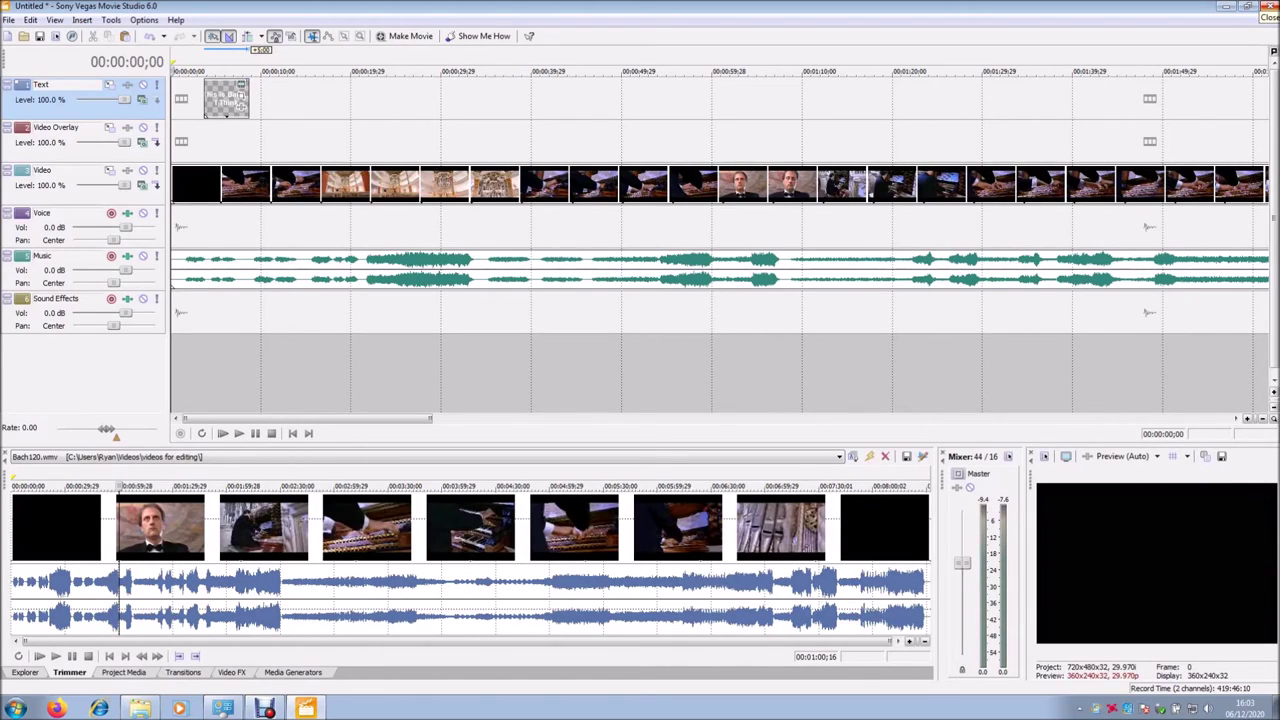
Step: Close Vegas Movie Studio without saving the untitled project and switch to the Debut screen recorder
click(1270, 6)
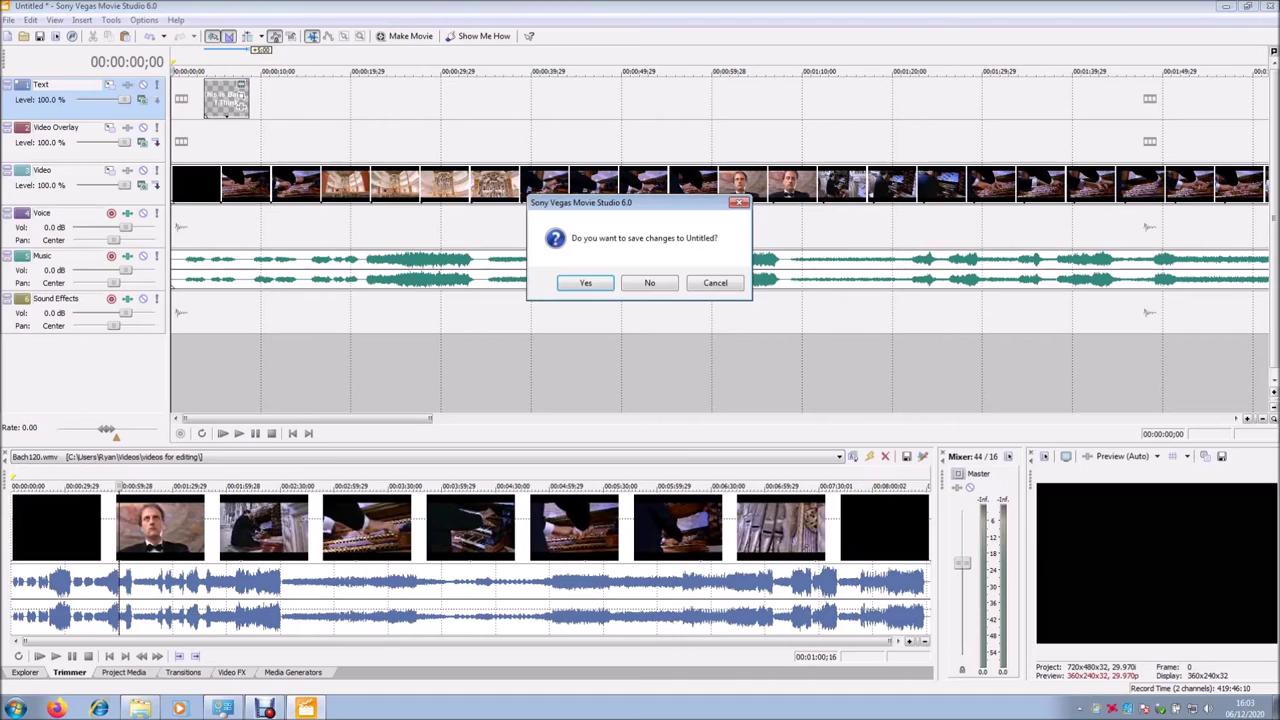
click(645, 283)
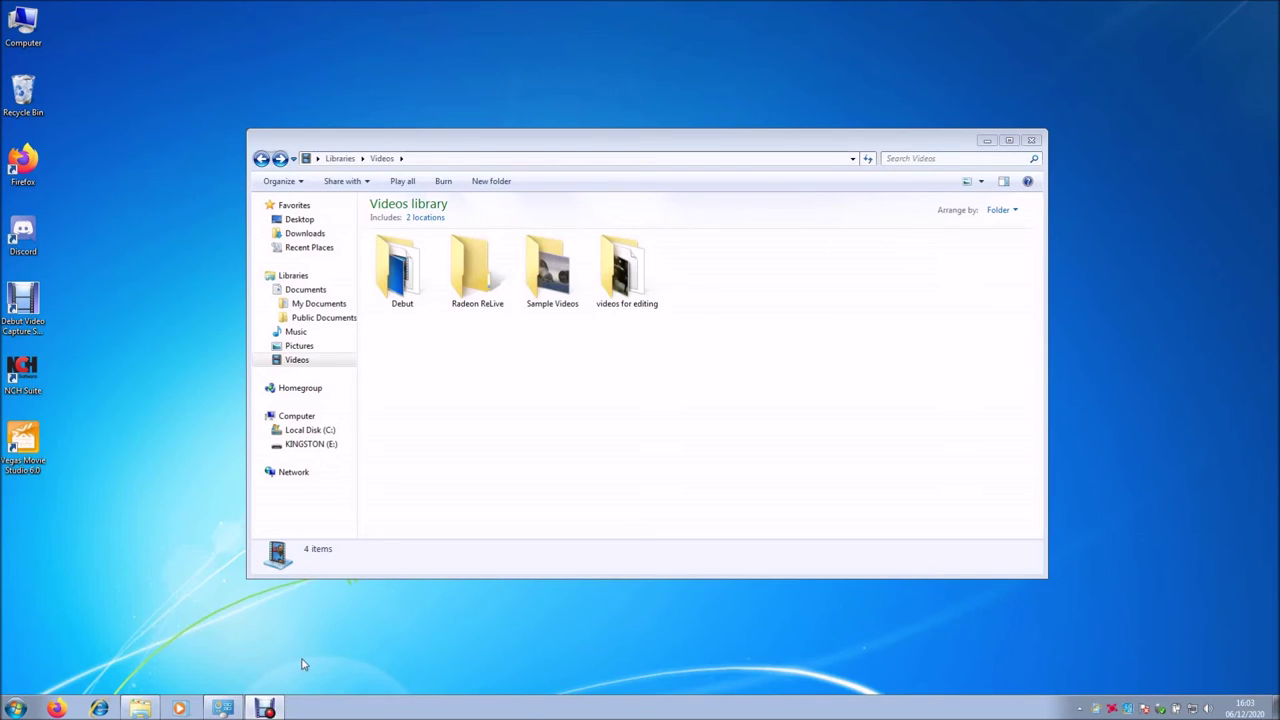
click(266, 709)
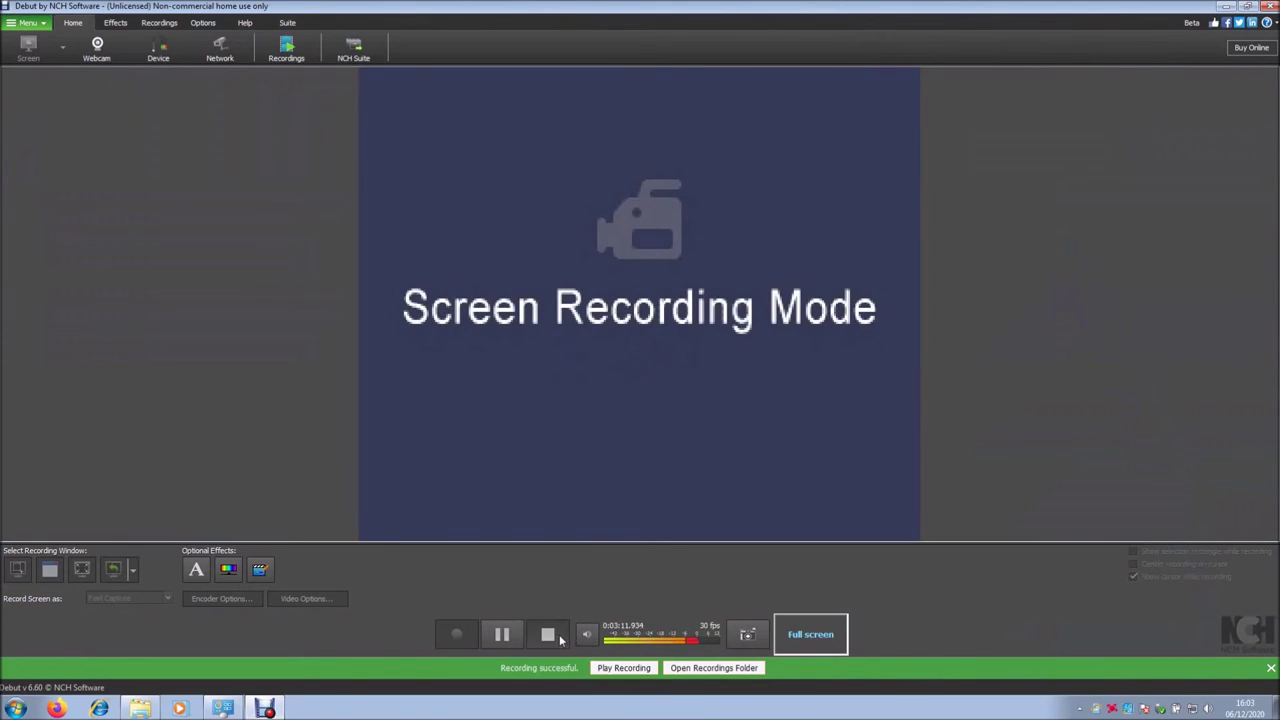